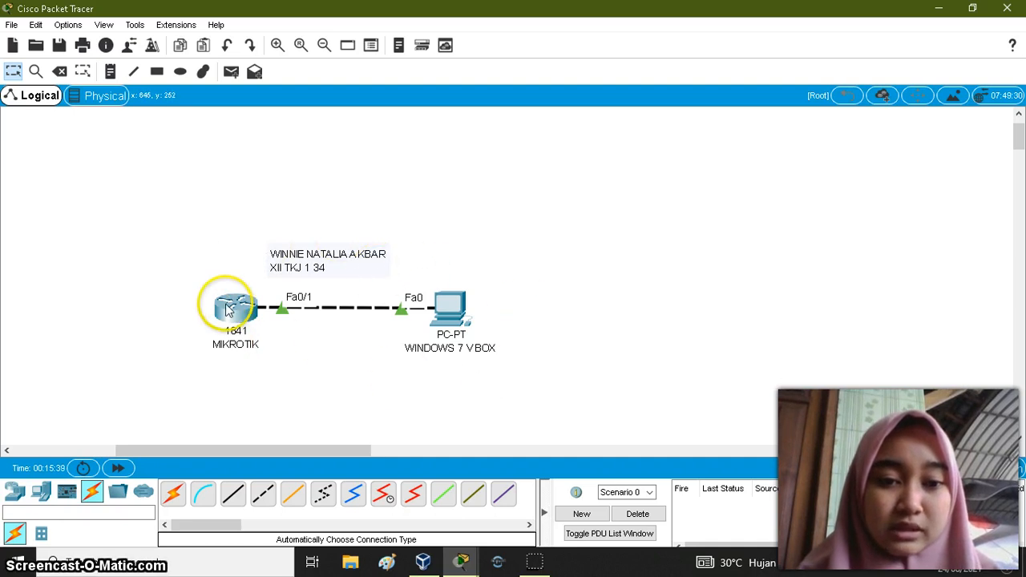
Switch to Oracle VM VirtualBox Manager and begin a new virtual machine named MIKROTIK.
mouse_move(229, 309)
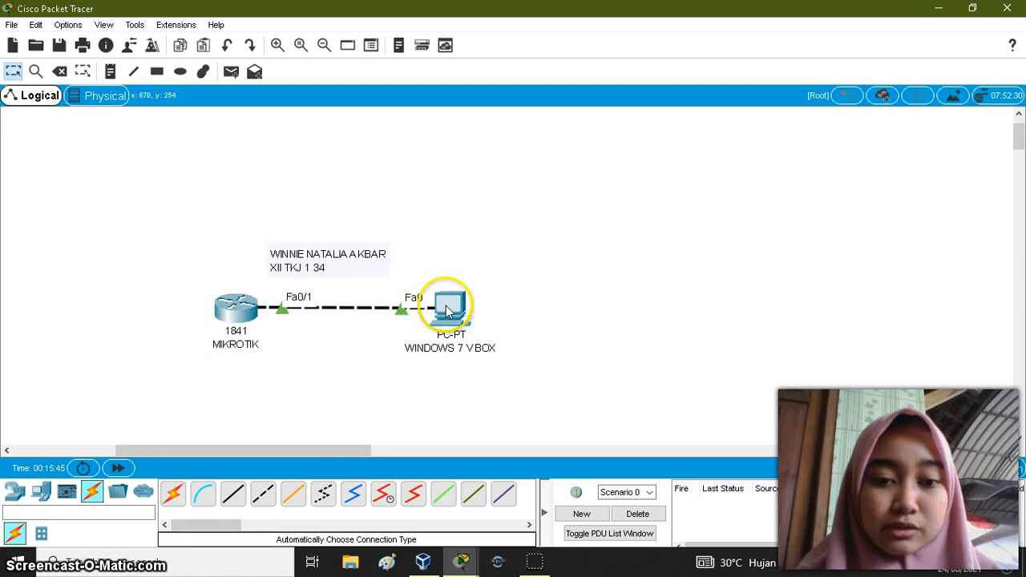
mouse_move(452, 319)
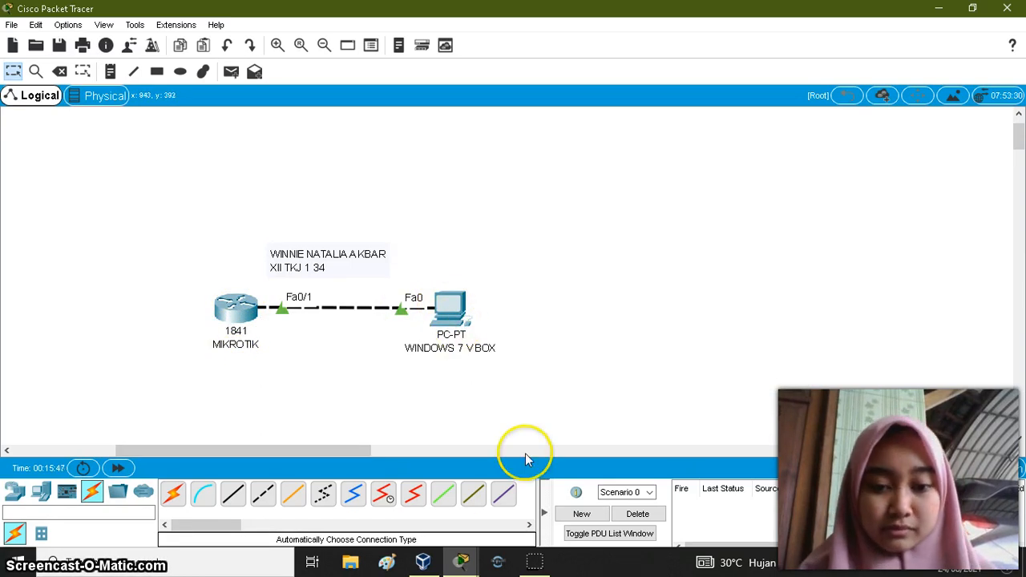
click(425, 561)
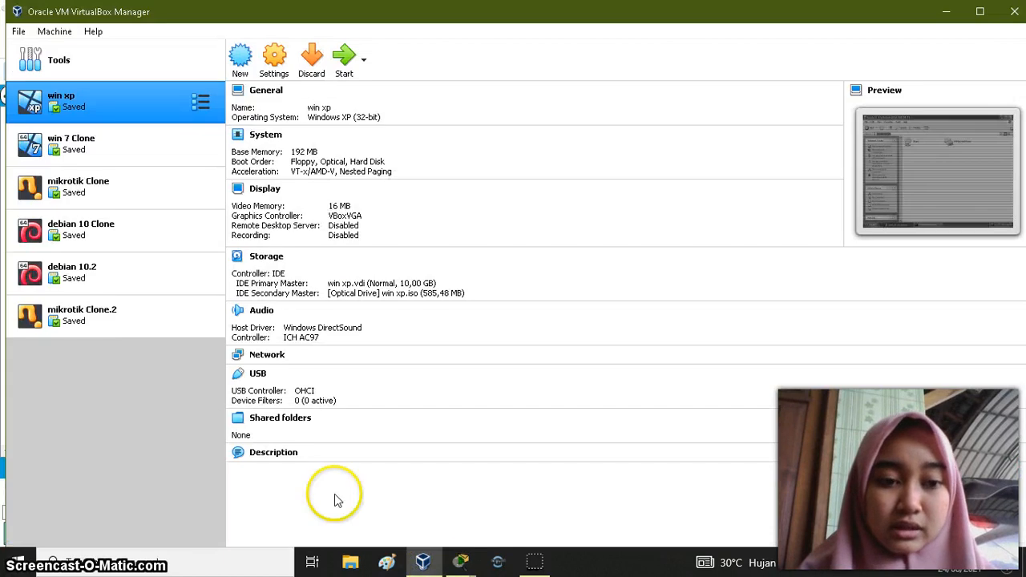
click(240, 58)
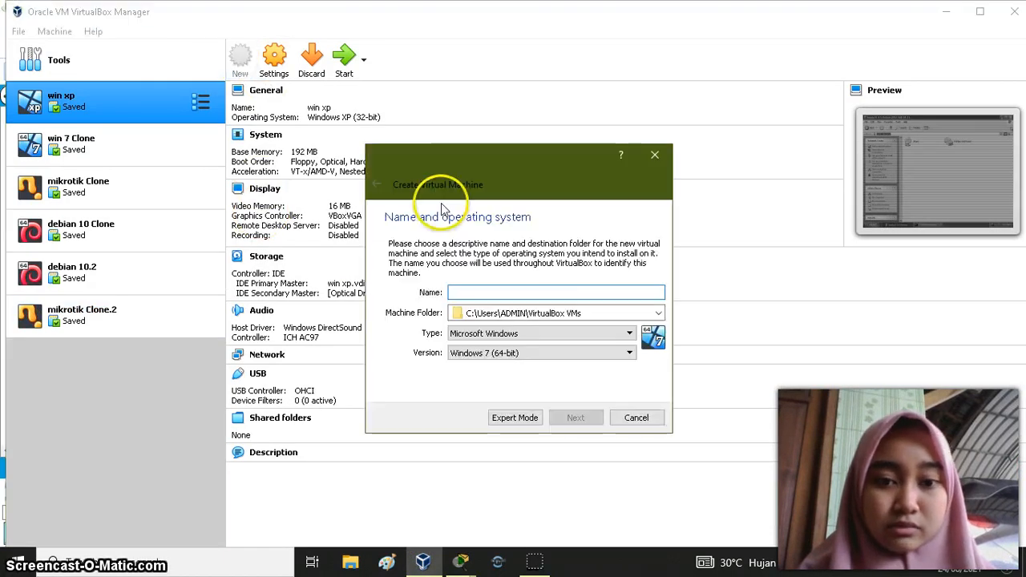
text(MIKROTIK)
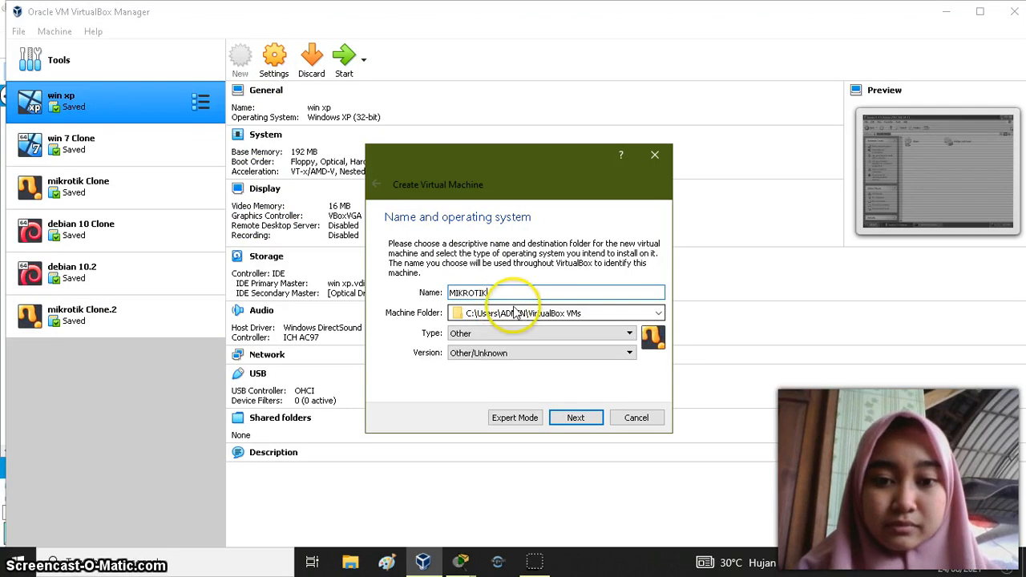
Set the new machine's folder to D:\virtual box and accept type Other with version Other/Unknown.
click(657, 314)
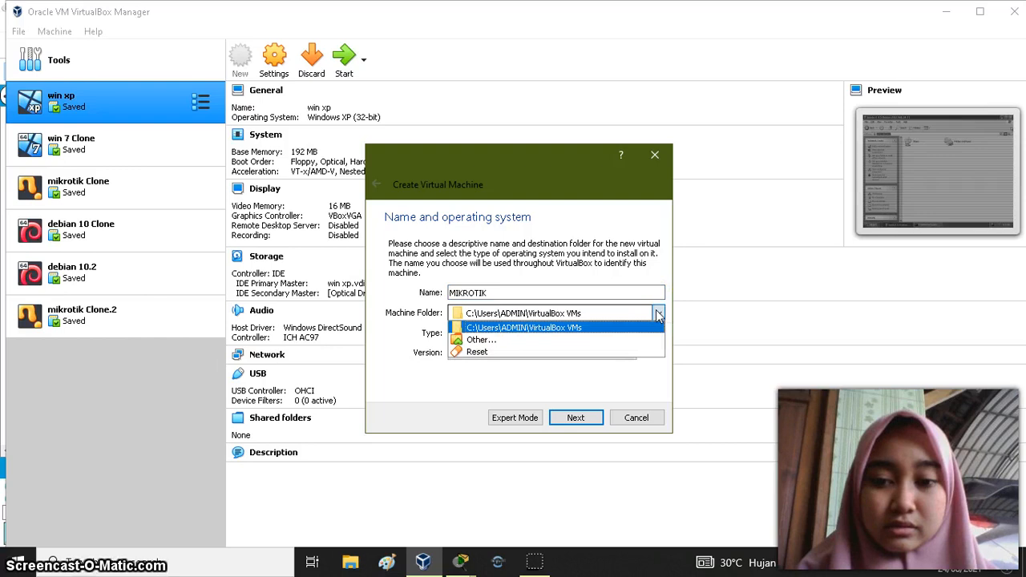
click(619, 341)
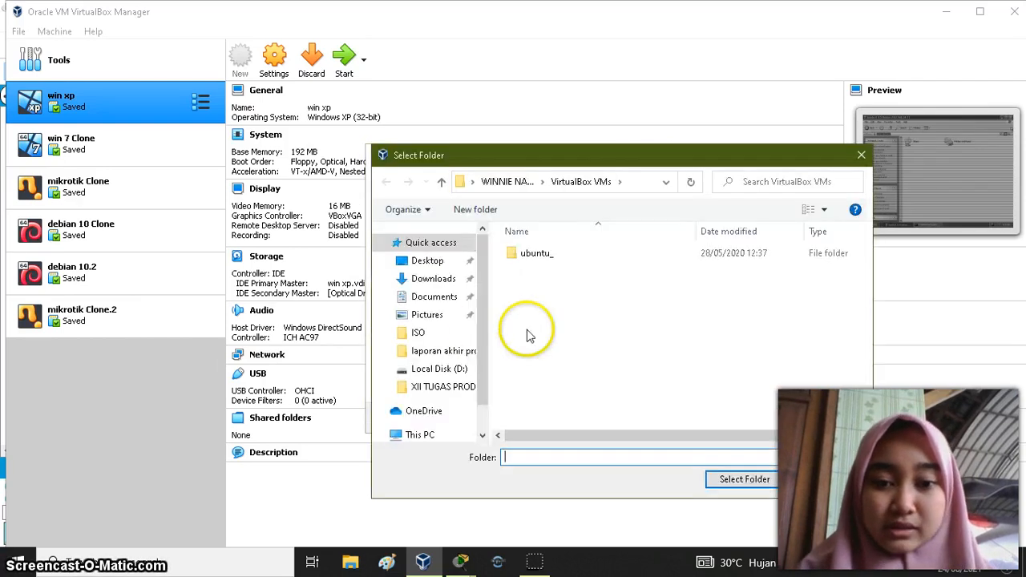
click(465, 368)
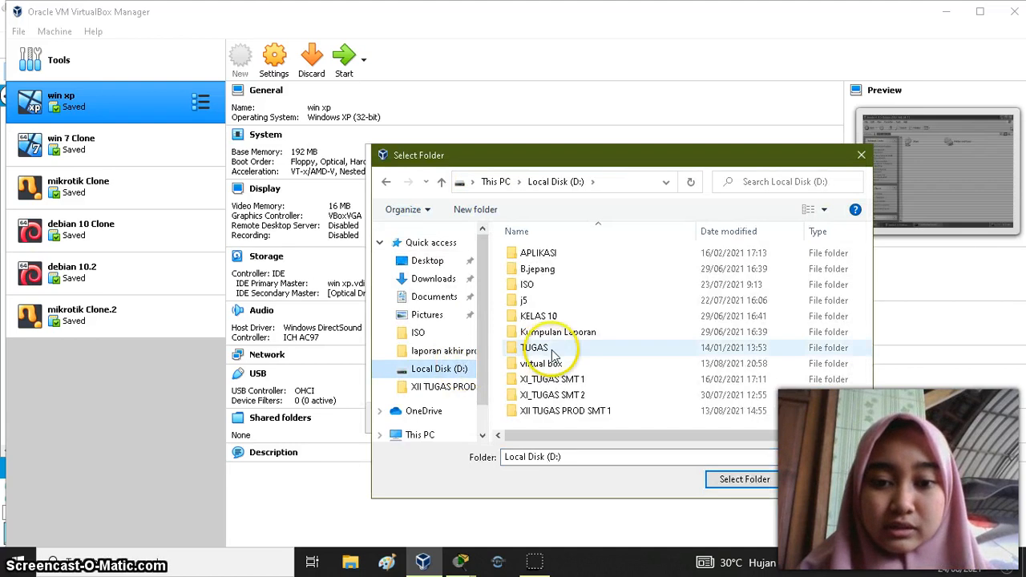
double_click(555, 365)
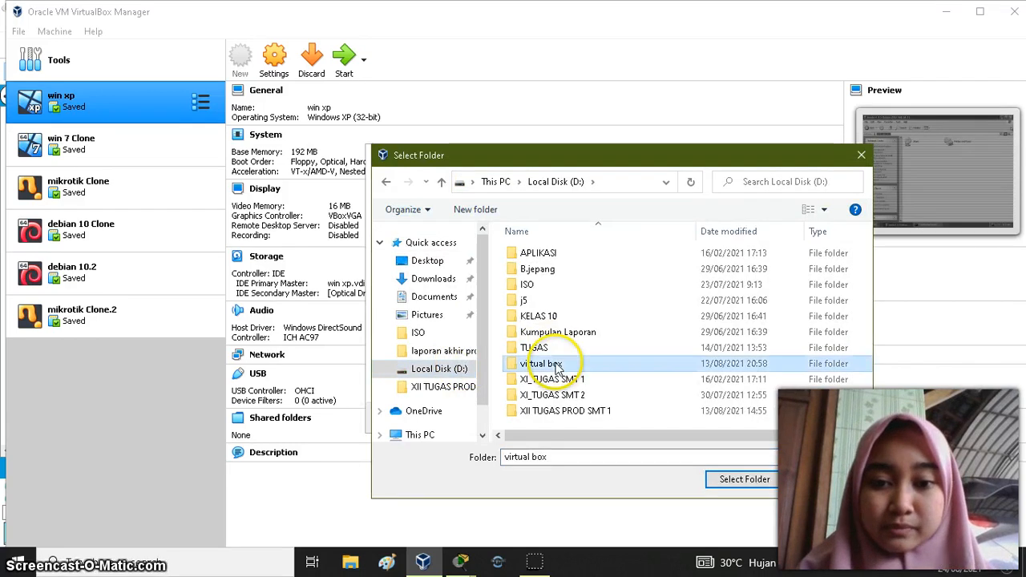
click(767, 483)
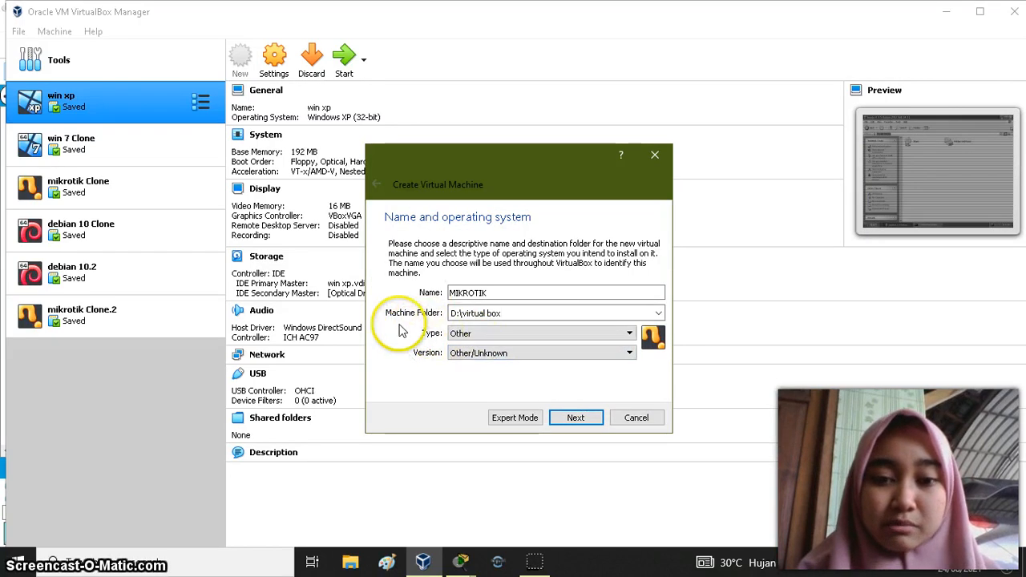
click(577, 418)
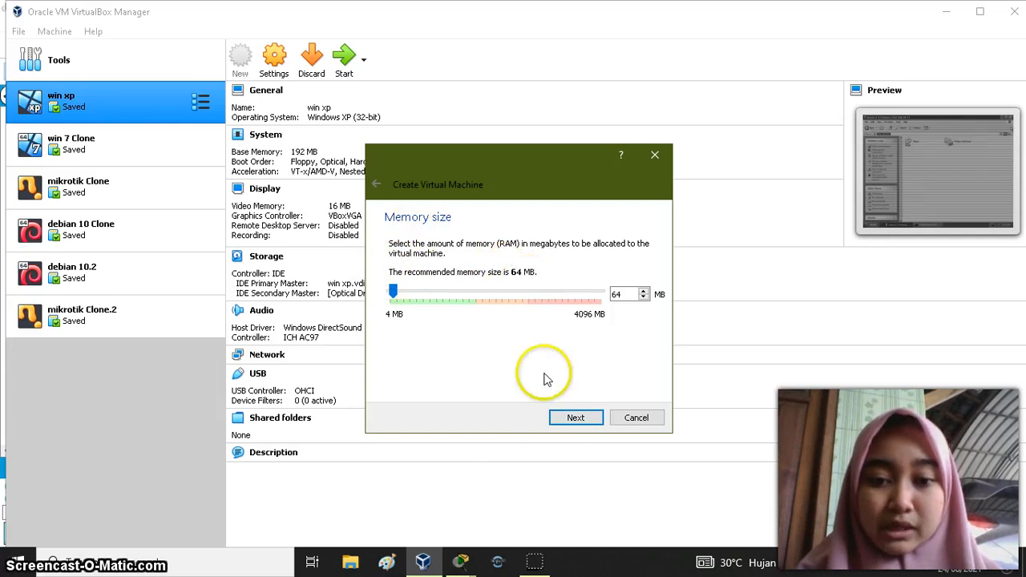
Accept 64 MB of memory and create a dynamically allocated 2,00 GB VDI hard disk for the machine.
click(575, 417)
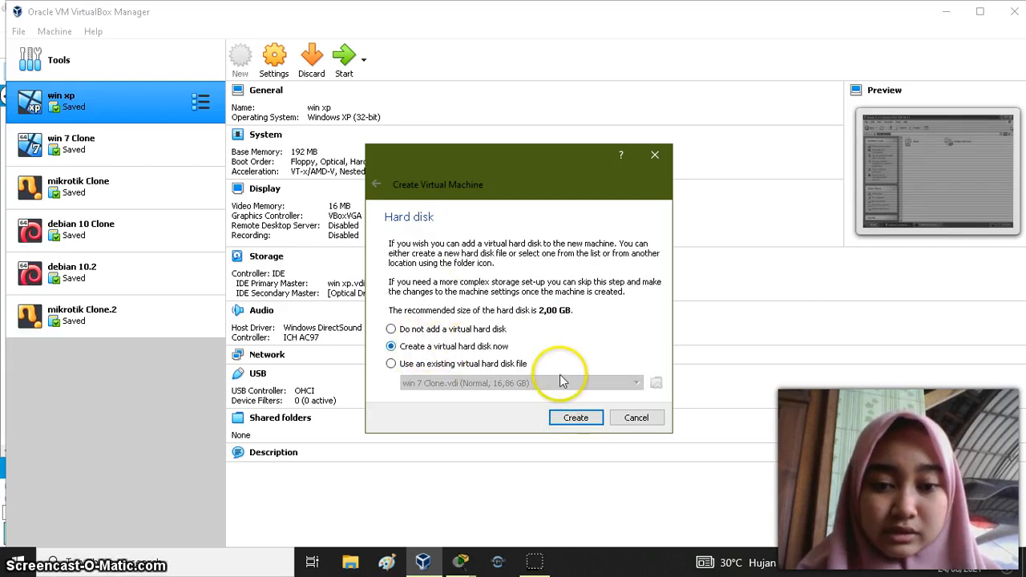
click(576, 419)
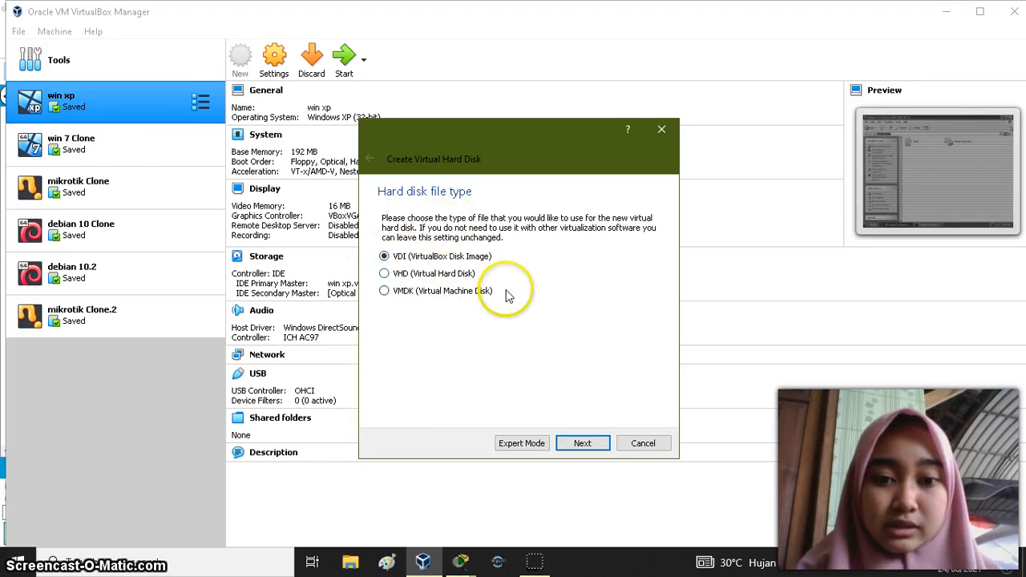
click(583, 444)
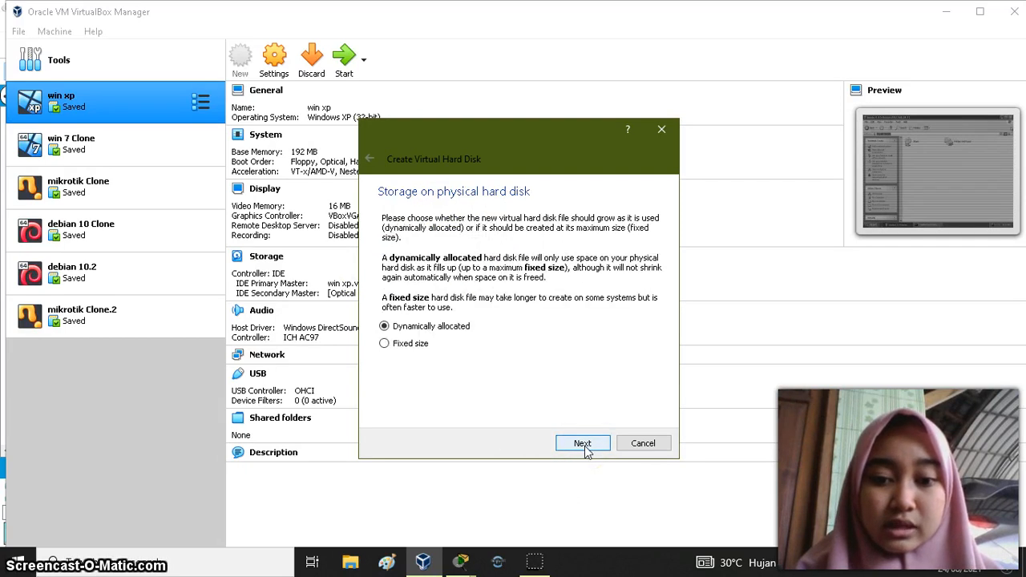
click(583, 444)
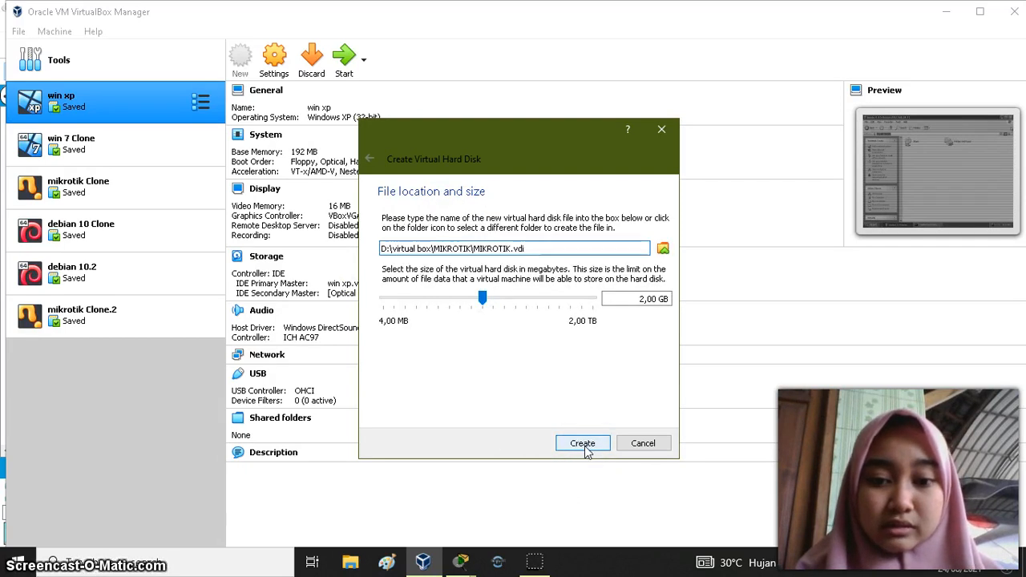
click(582, 444)
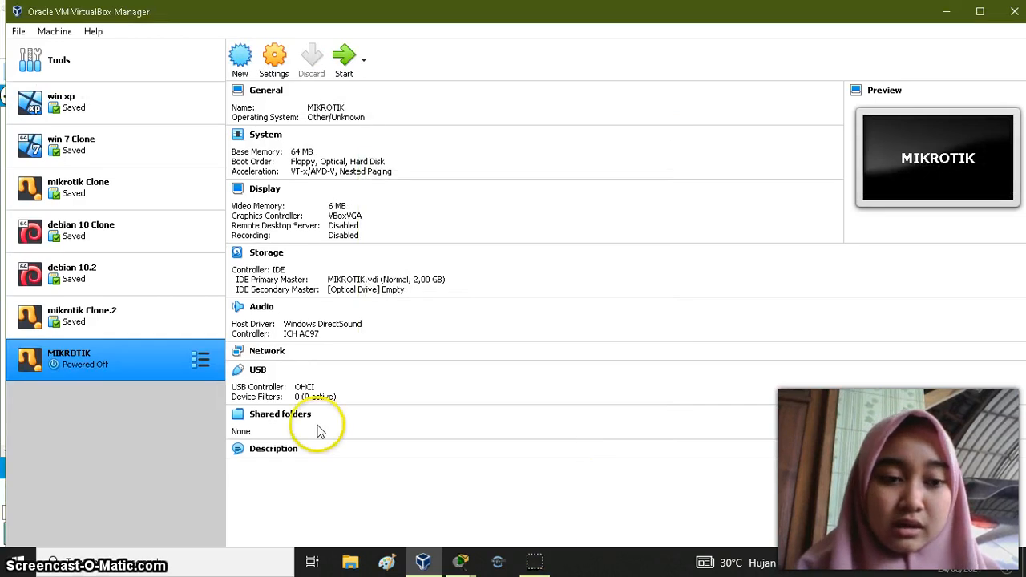
In the MIKROTIK machine's network settings, attach Adapter 1 to Host-only Adapter.
click(275, 60)
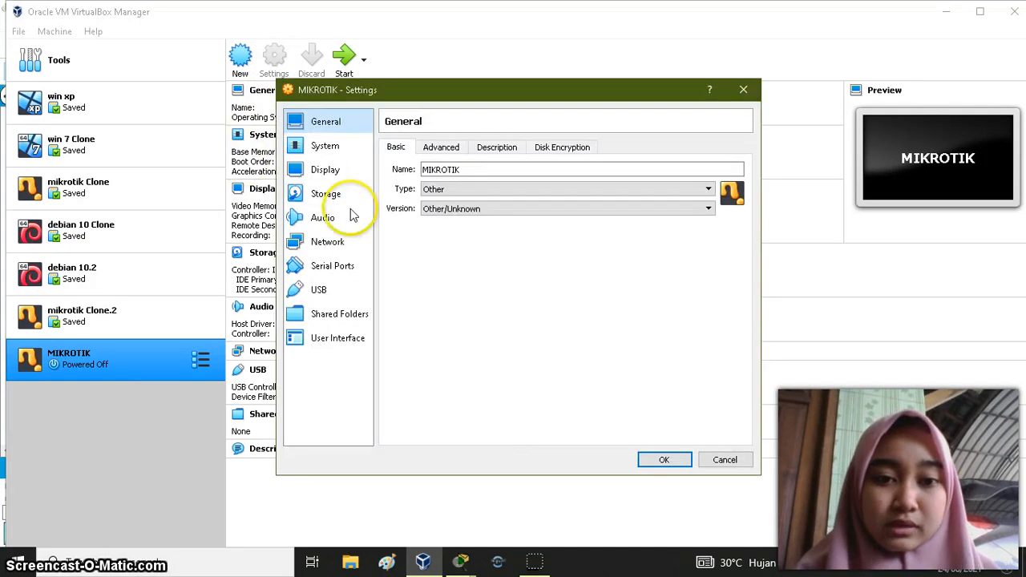
click(353, 245)
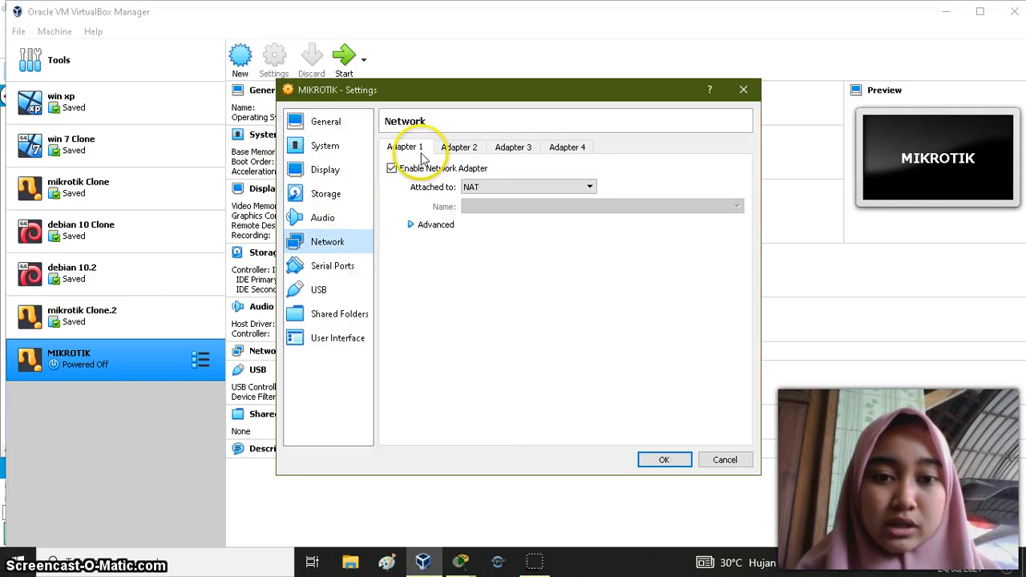
click(498, 187)
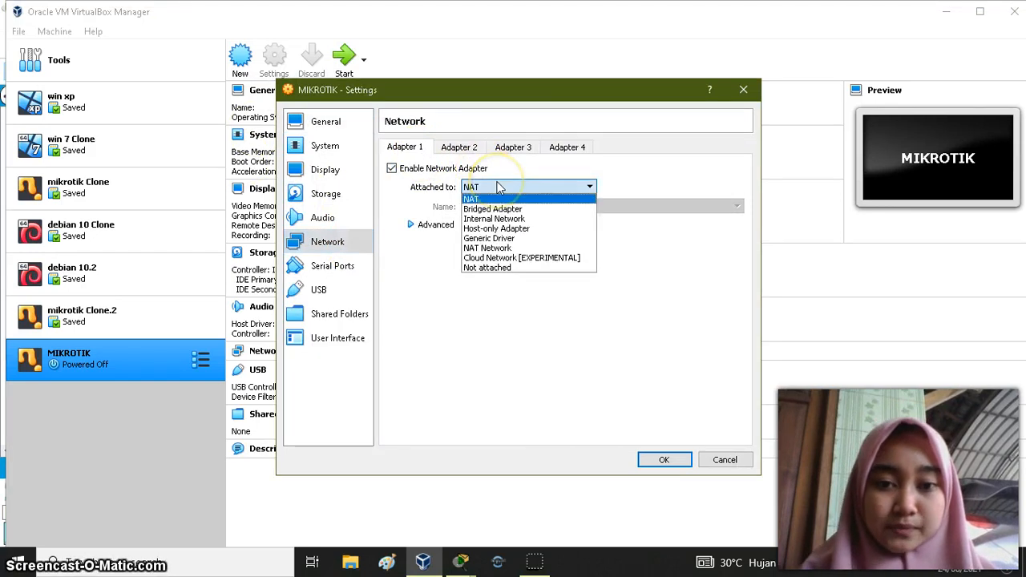
click(516, 229)
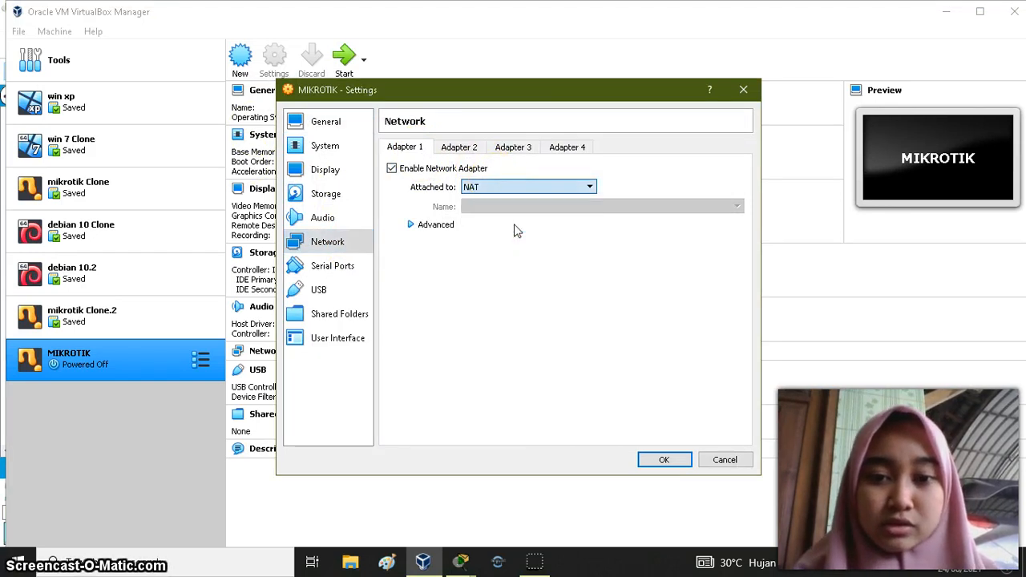
Enable Adapter 2 as a Bridged Adapter on Broadcom 802.11n Network Adapter with promiscuous mode set to Allow All.
click(455, 148)
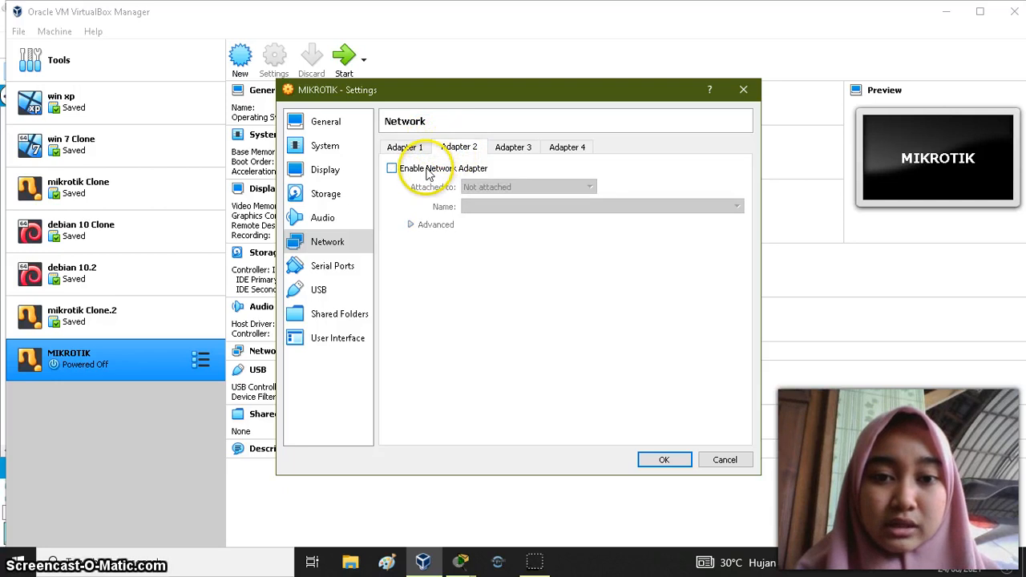
click(427, 169)
click(492, 187)
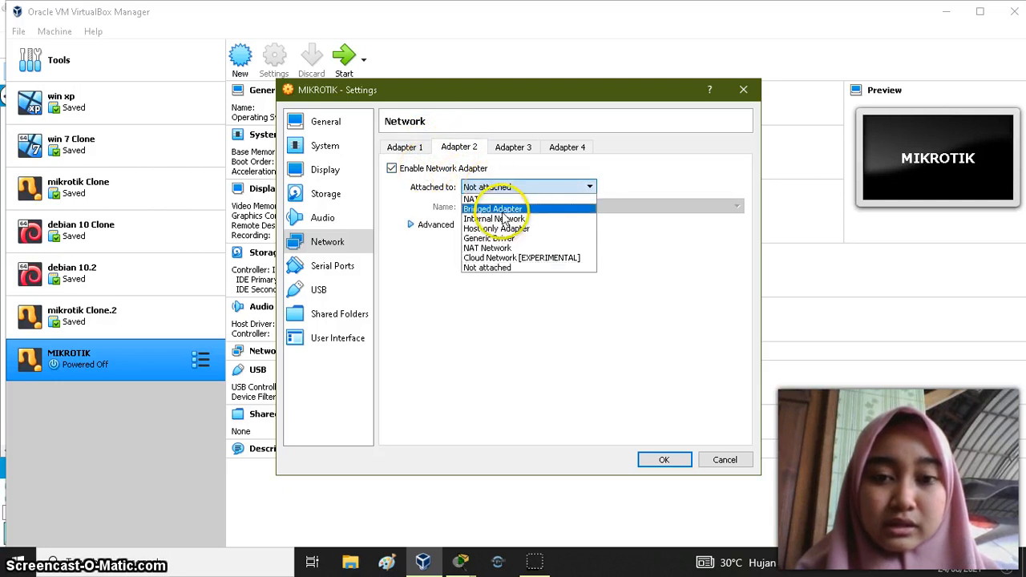
click(504, 208)
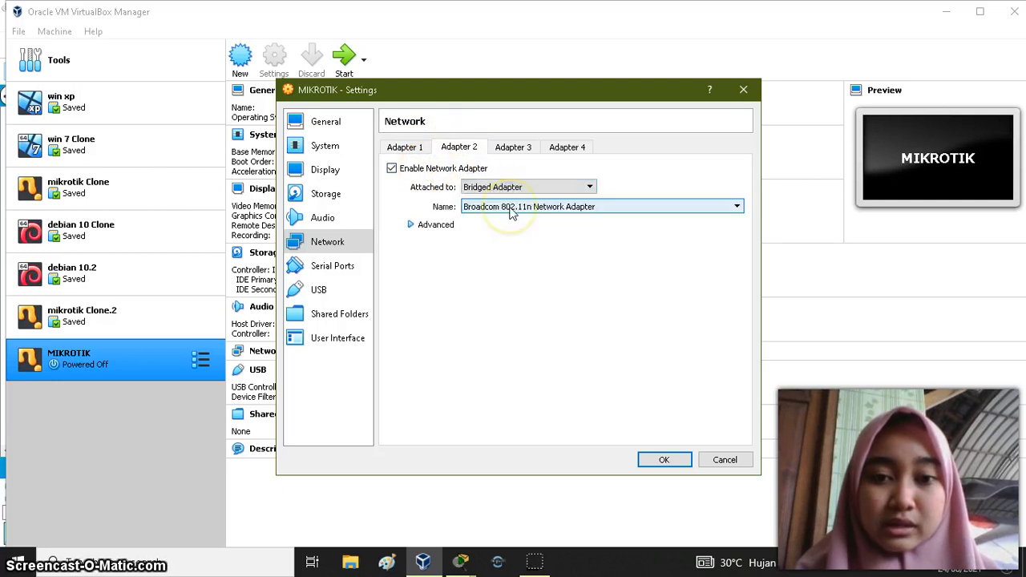
click(437, 225)
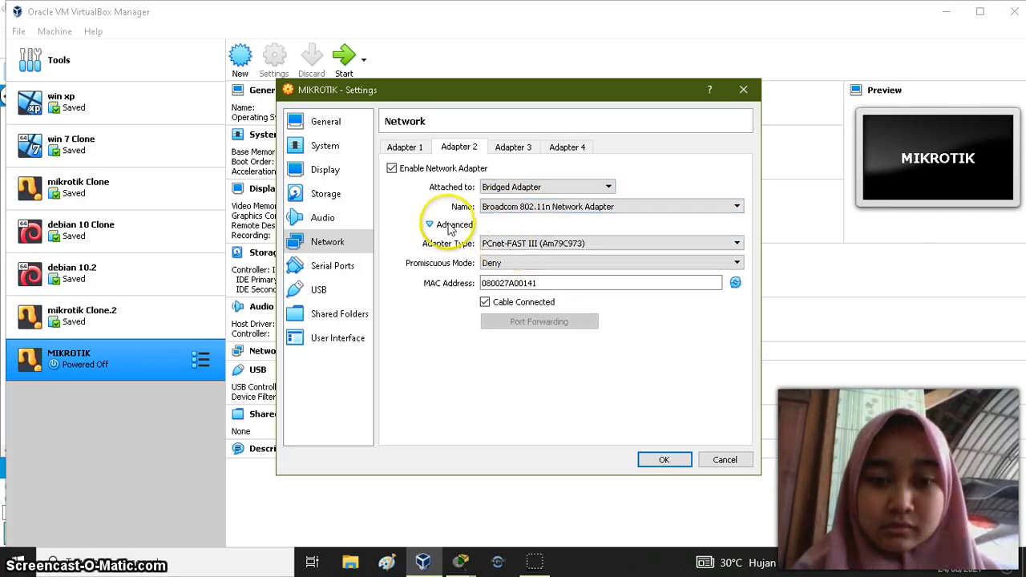
click(519, 268)
click(513, 297)
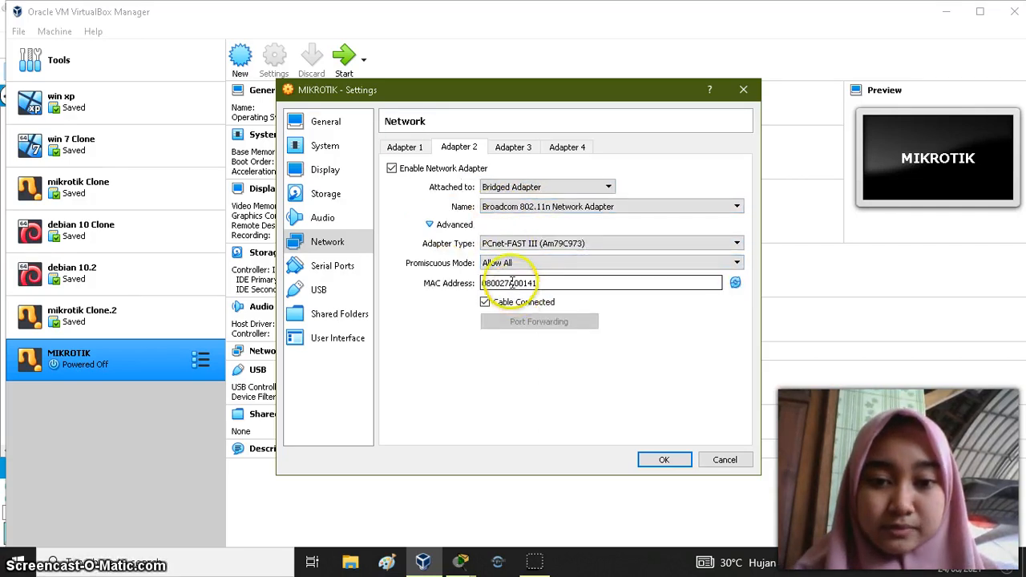
Set Adapter 1's promiscuous mode to Allow All and save the machine settings.
click(404, 147)
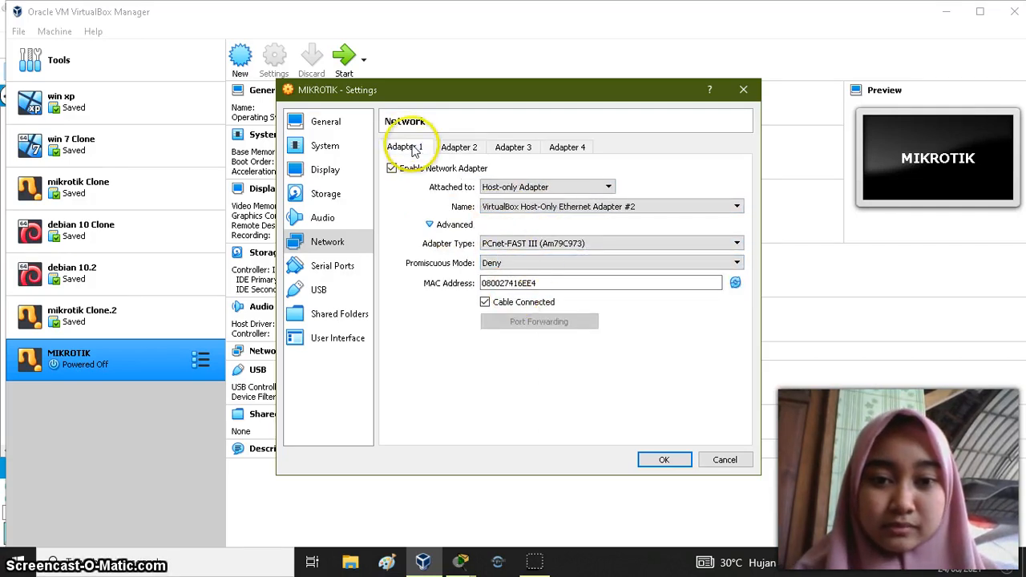
click(534, 264)
click(535, 264)
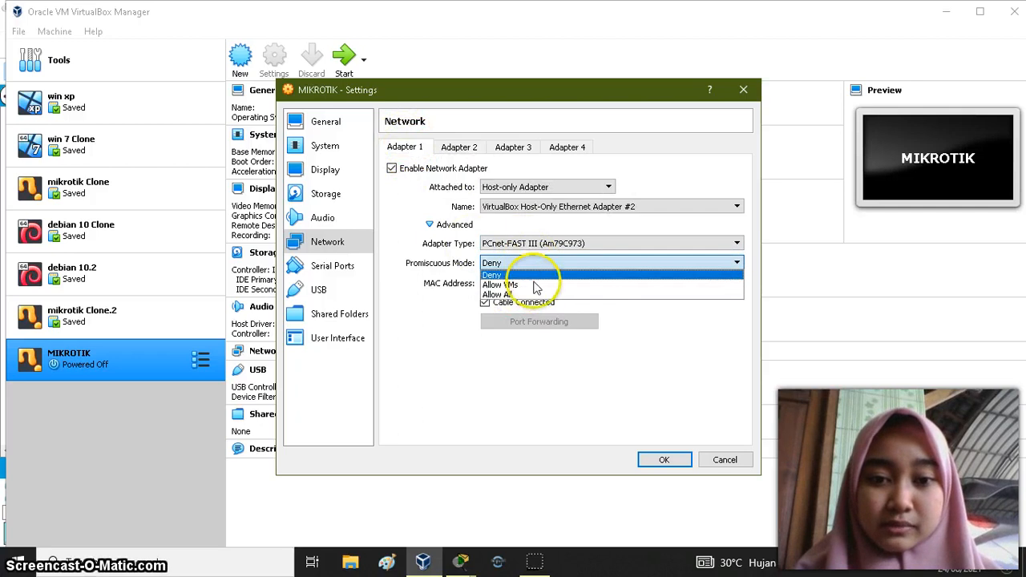
click(531, 294)
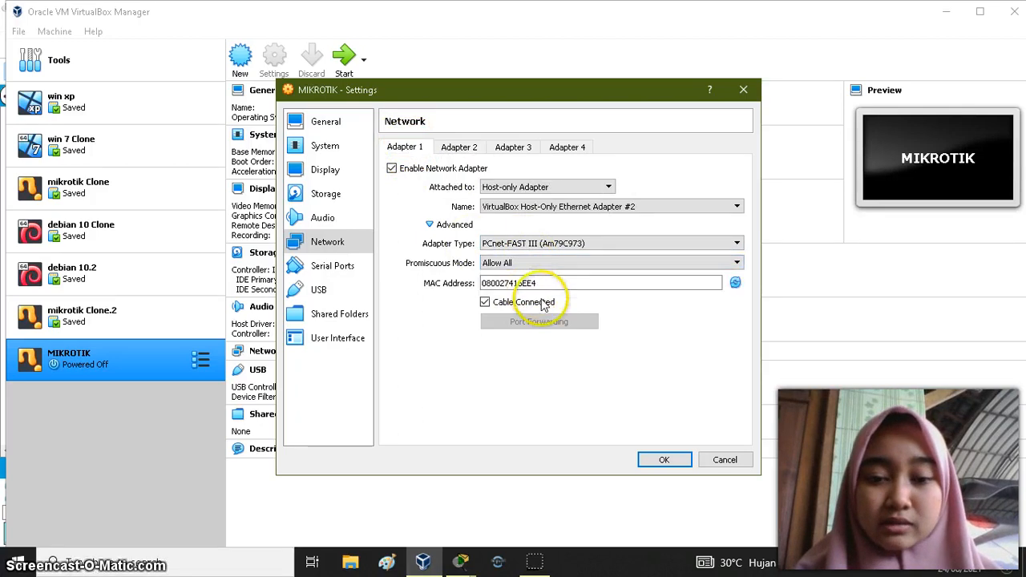
click(654, 456)
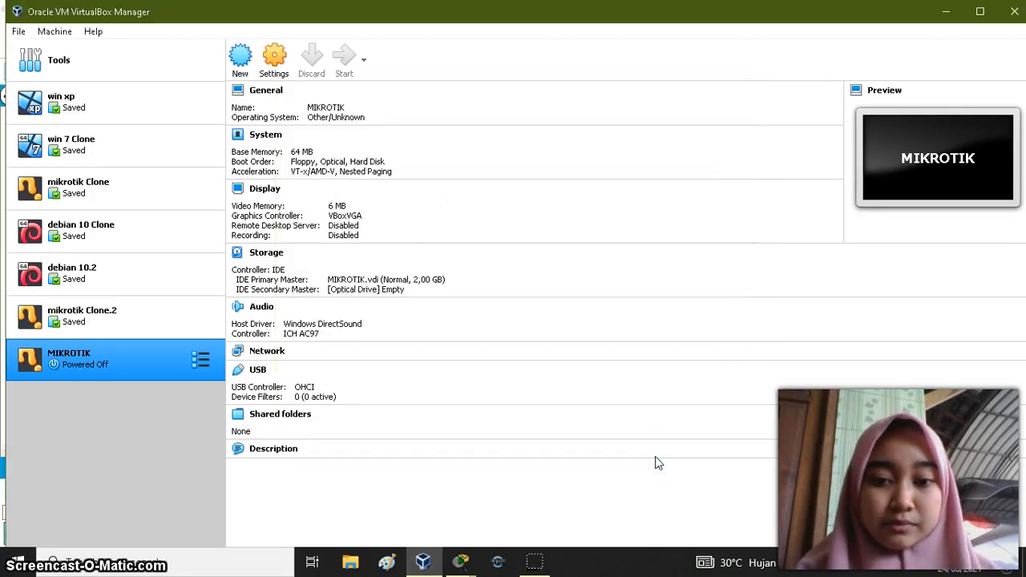
Start the MIKROTIK machine and add the mikrotik-6.33 image from D:\ISO to the available start-up disks.
double_click(155, 365)
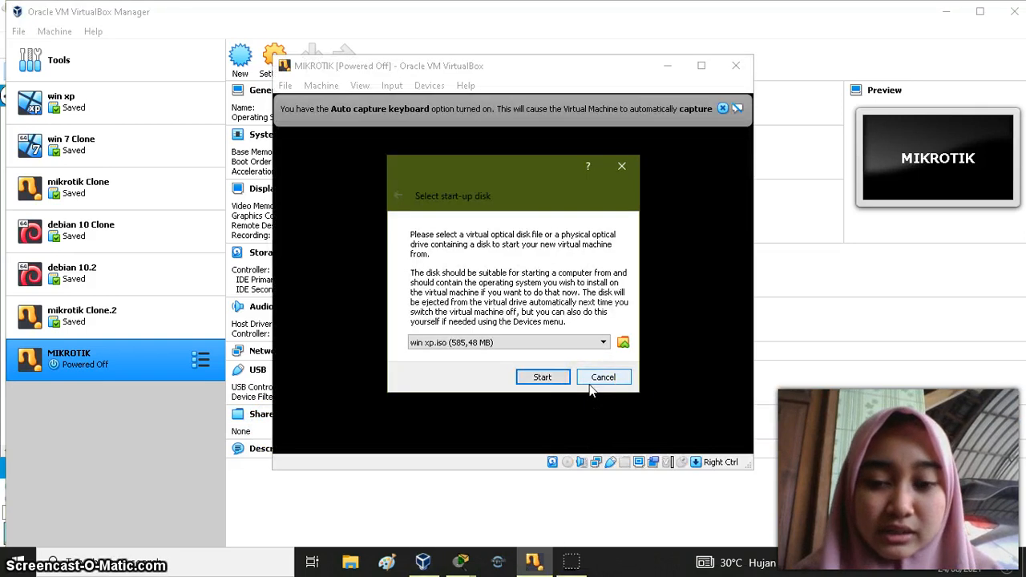
click(623, 343)
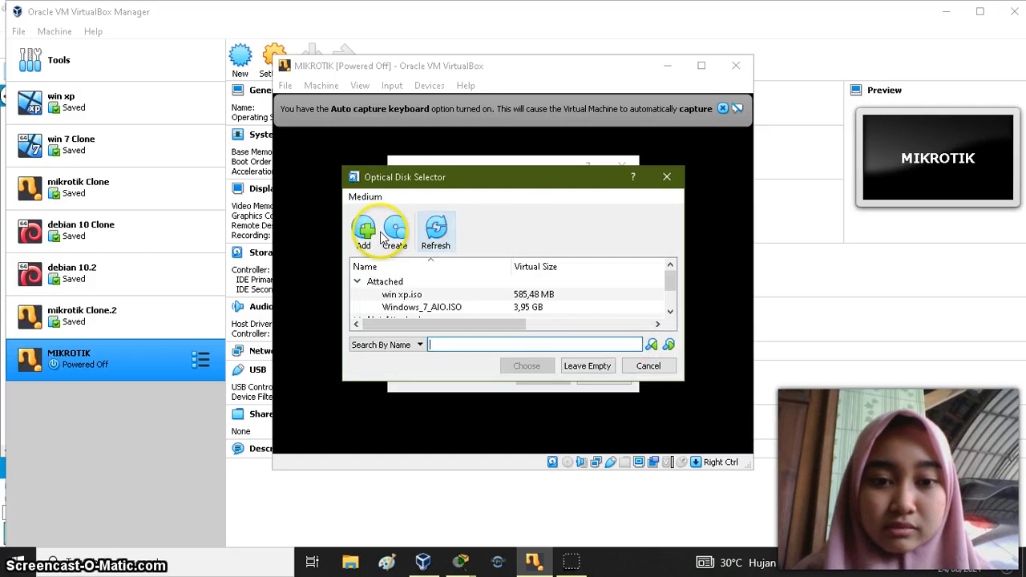
drag(674, 281, 670, 294)
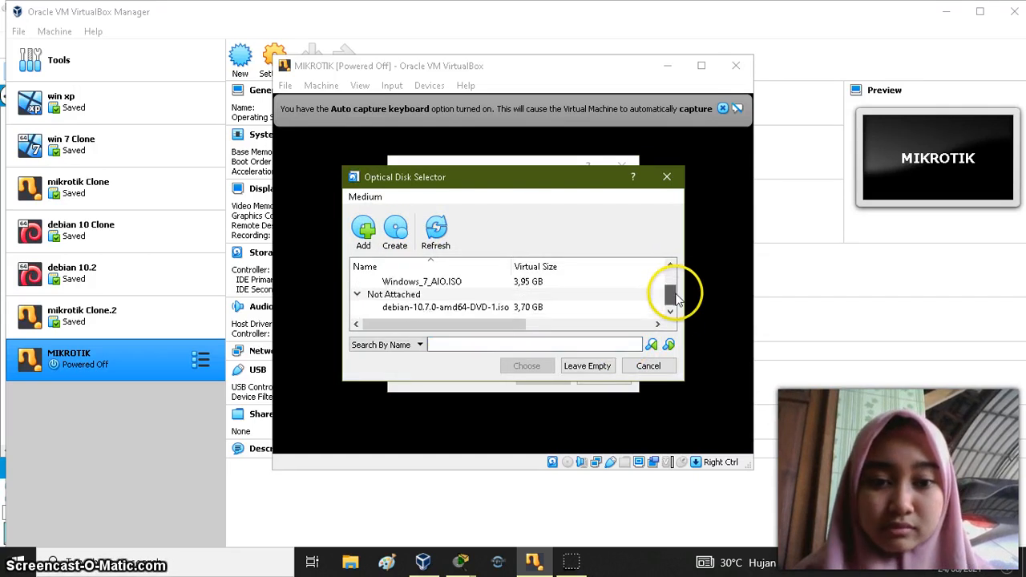
click(363, 232)
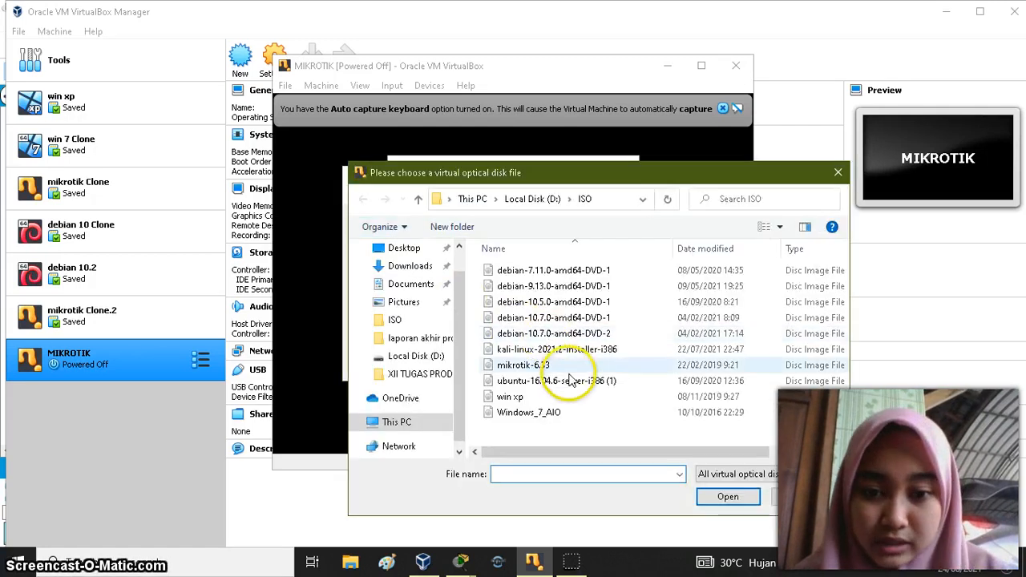
click(572, 369)
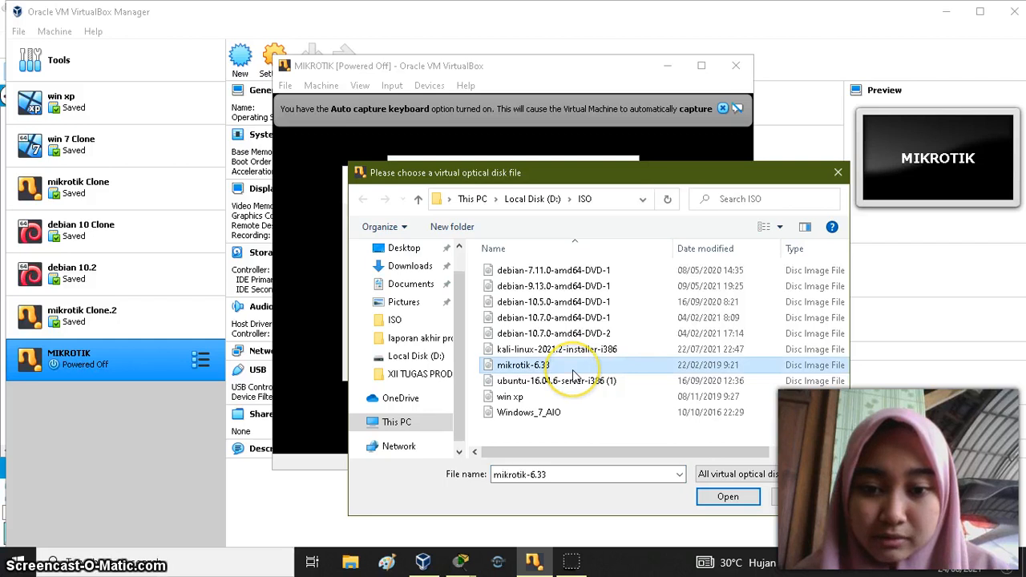
click(734, 498)
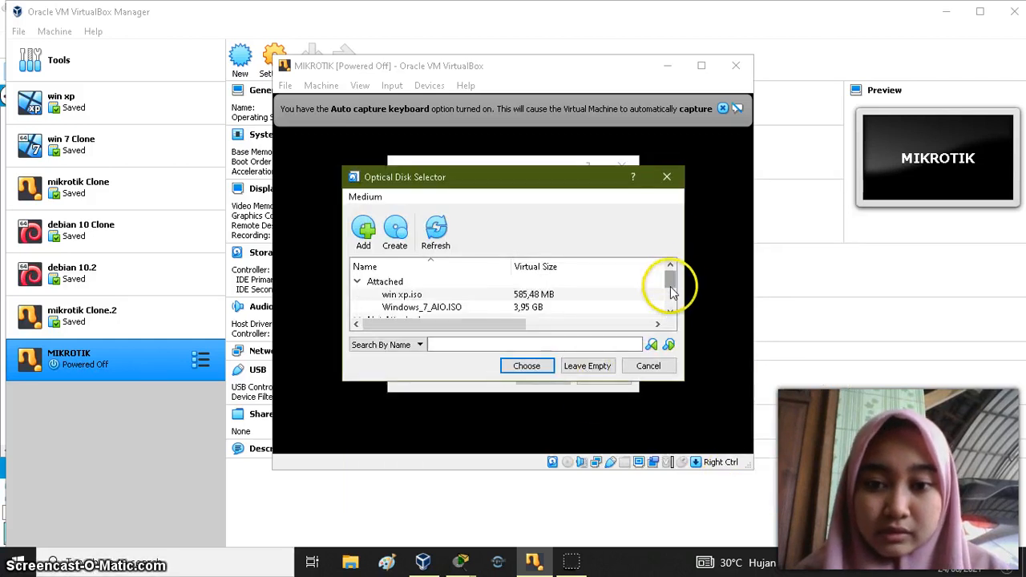
Choose mikrotik-6.33.iso as the start-up disk and boot the MIKROTIK machine from it.
click(670, 312)
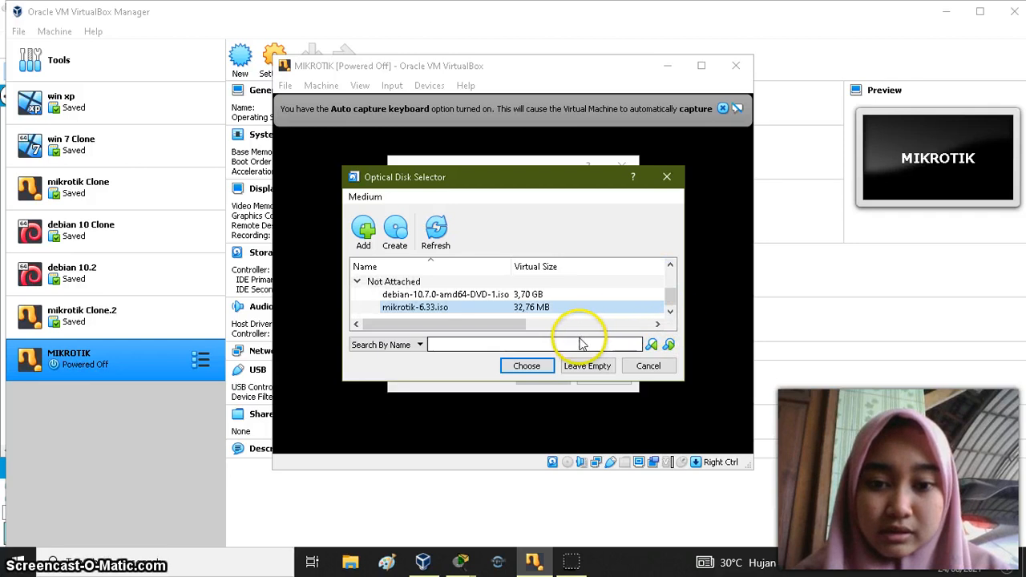
click(530, 366)
click(549, 383)
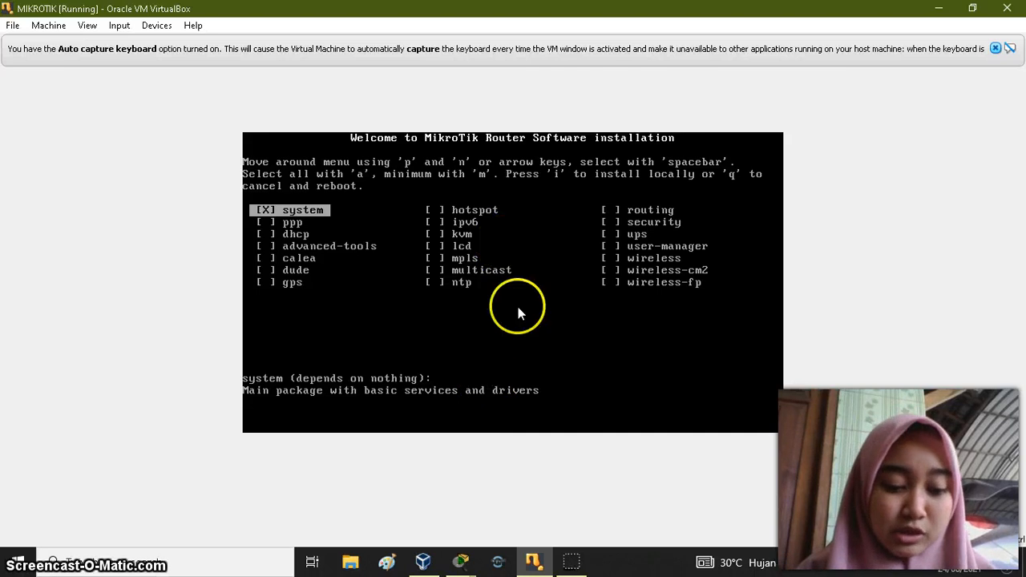
Select all RouterOS packages and install them locally, keeping the old configuration and agreeing to erase the disk.
key(a)
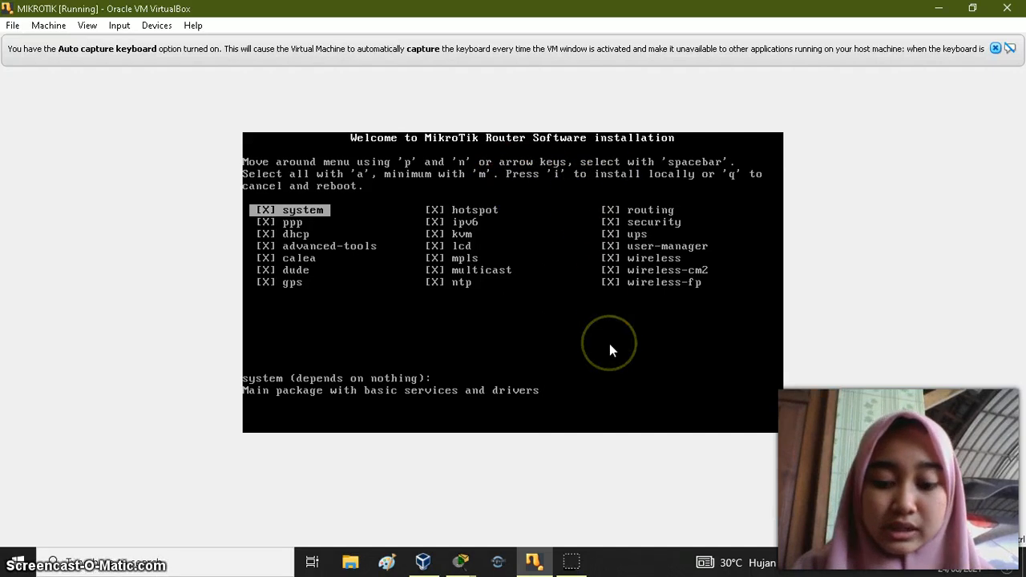
key(i)
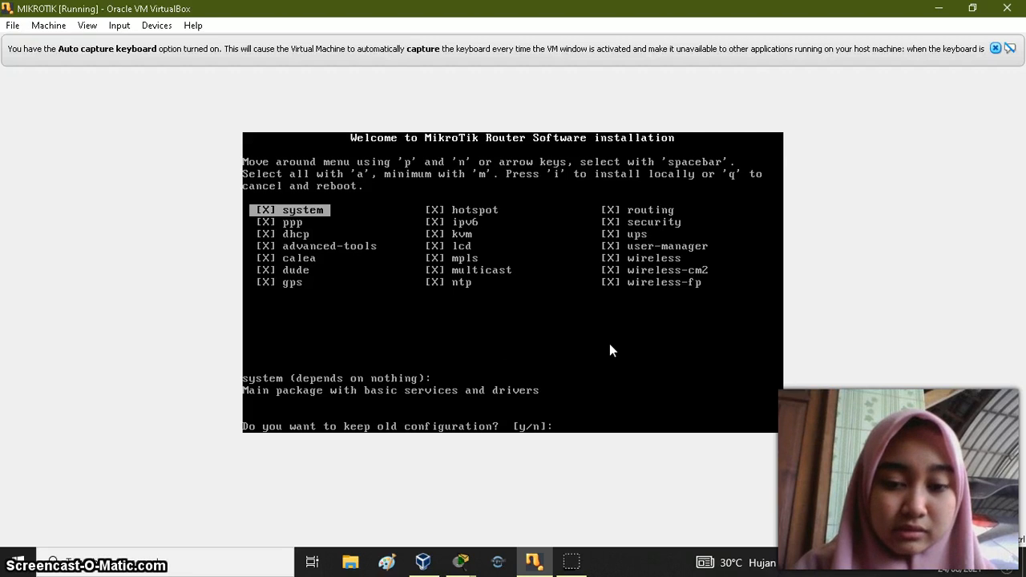
text(y/n]:)
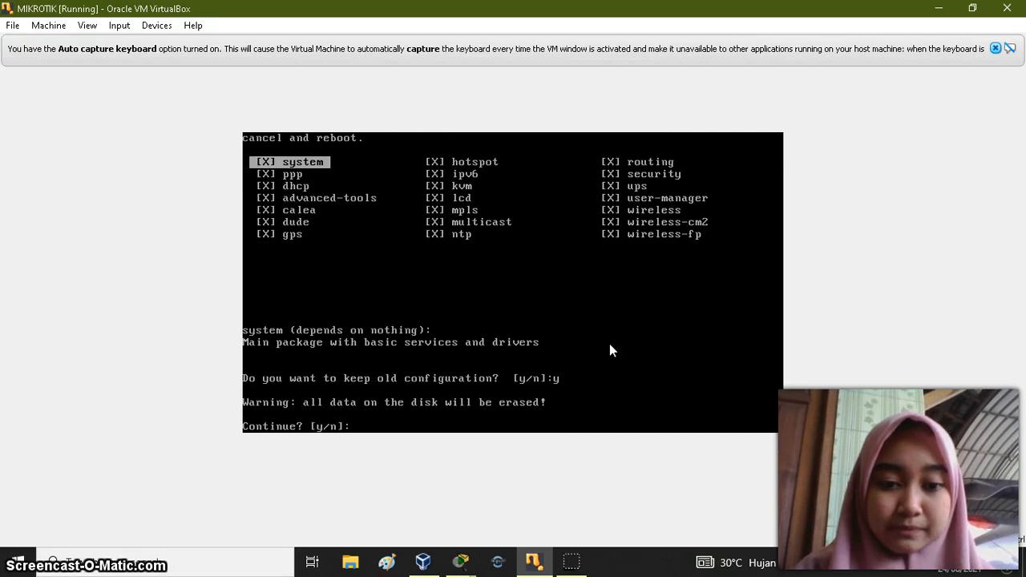
text(y)
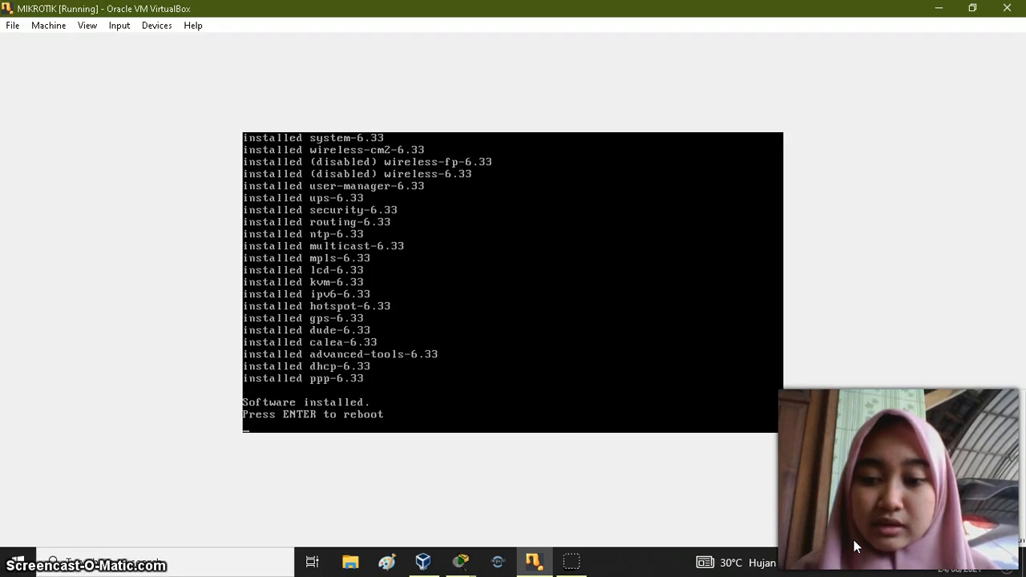
Force-unmount the mikrotik-6.33.iso disk from the MIKROTIK machine and reboot the router.
click(858, 440)
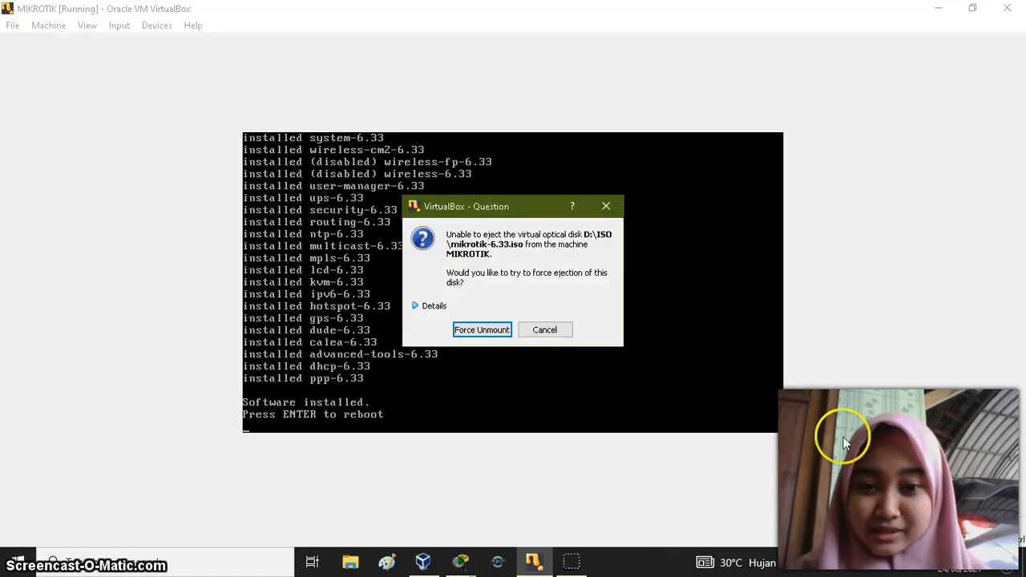
click(489, 330)
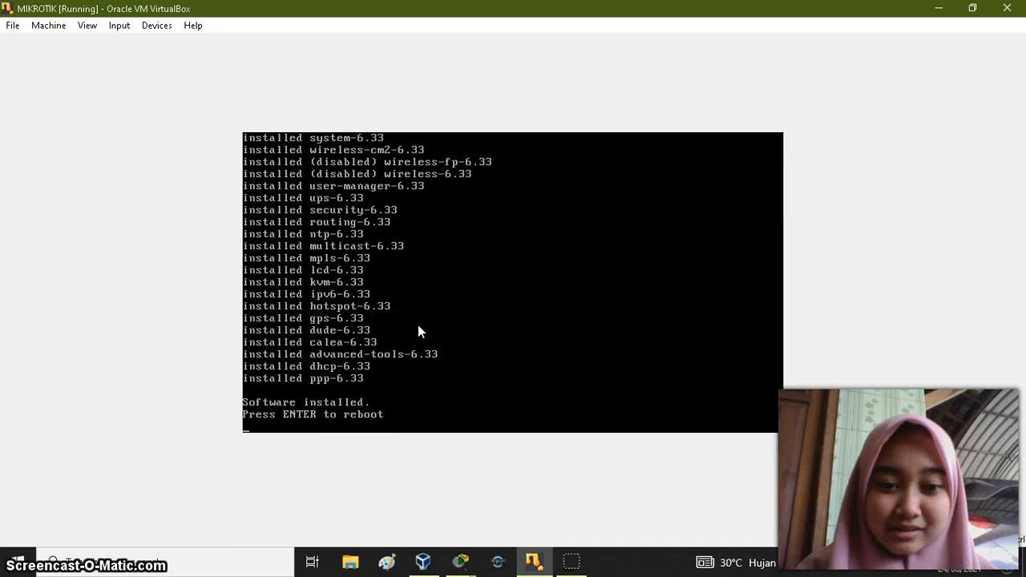
key(Return)
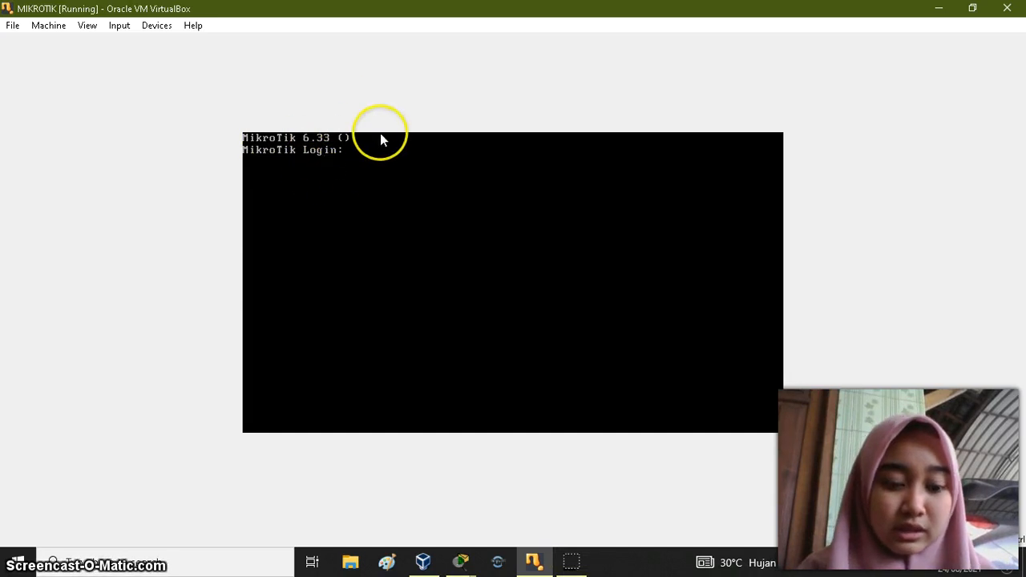
Log in to the MikroTik console as admin, leaving the password blank.
text(admin)
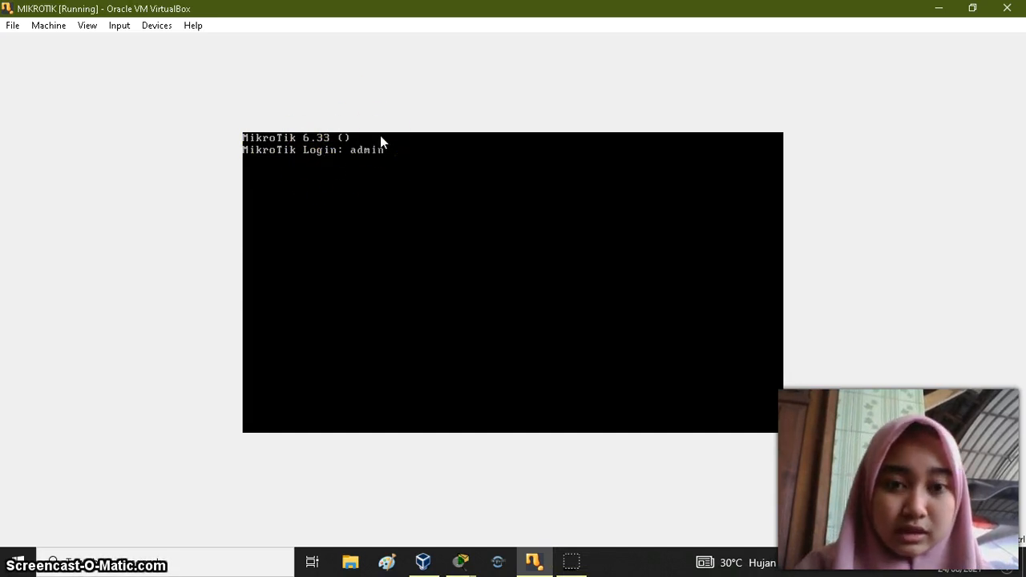
key(Return)
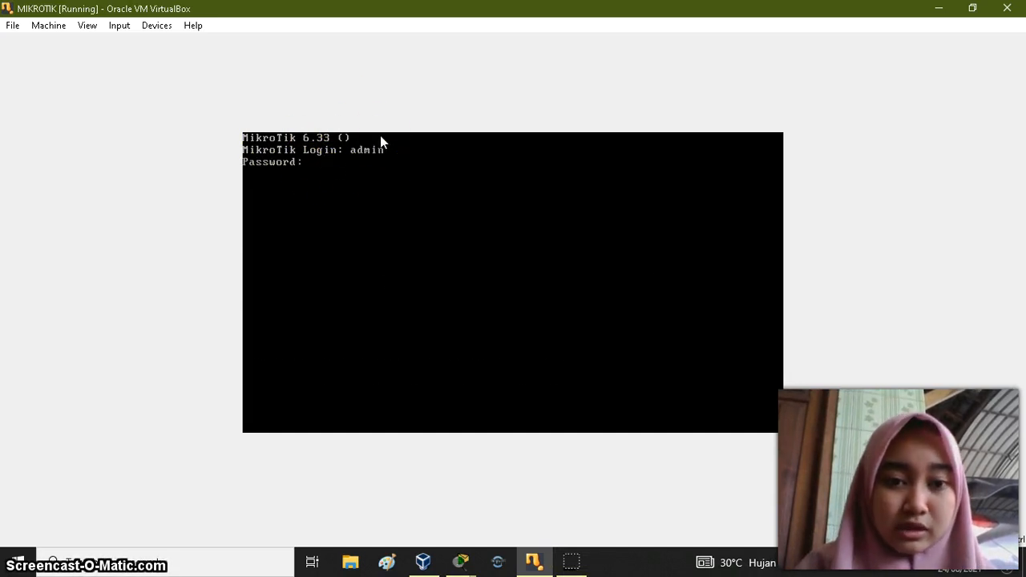
key(Return)
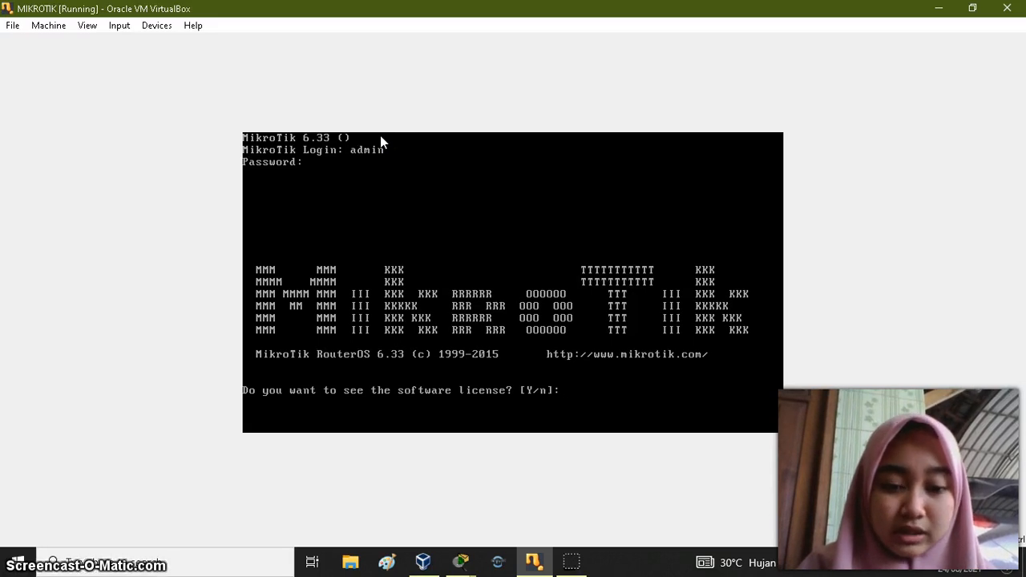
Display the software license, page through its text and continue to the RouterOS command prompt.
text(y)
key(Return)
key(Return)
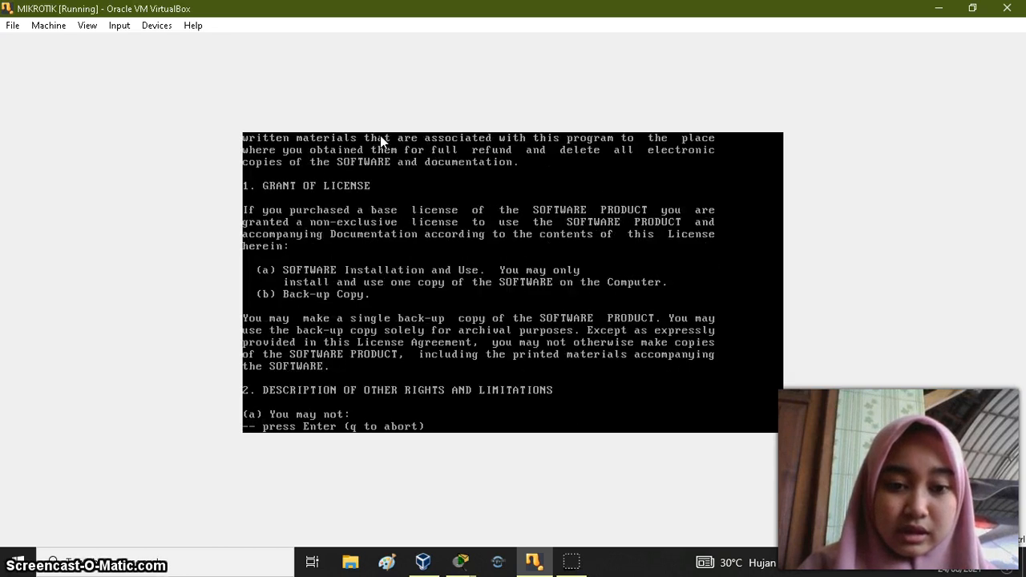
key(Return)
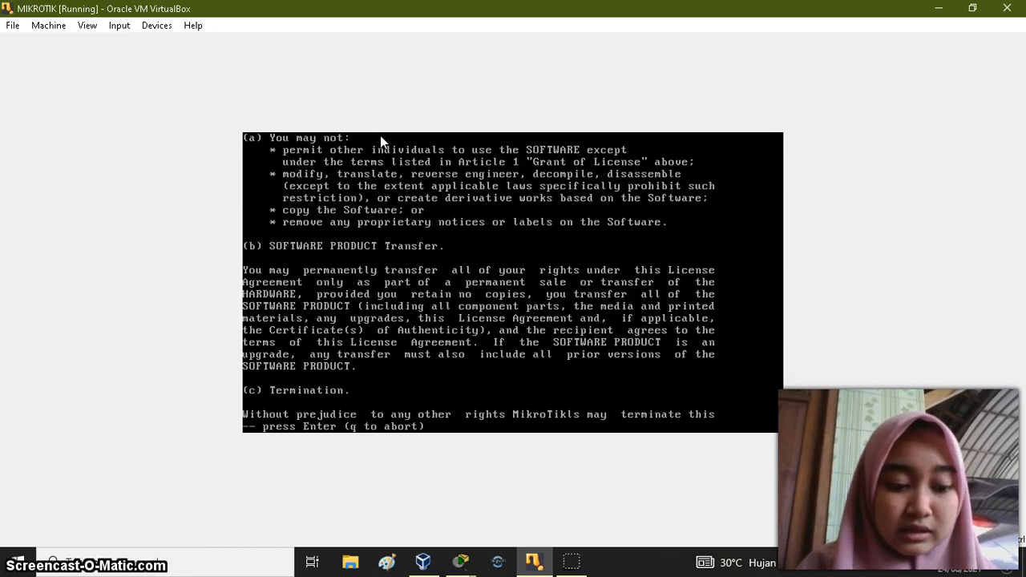
key(Return)
key(Return)
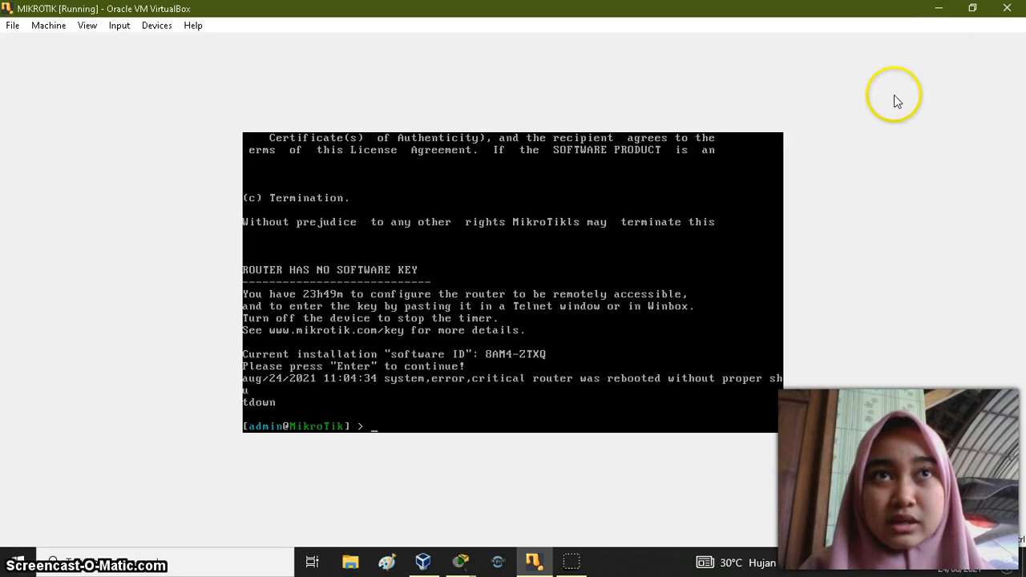
In VirtualBox Manager, begin a new Windows 7 (64-bit) virtual machine named WINDOWS 7 with D:\virtual box as its machine folder.
mouse_move(565, 565)
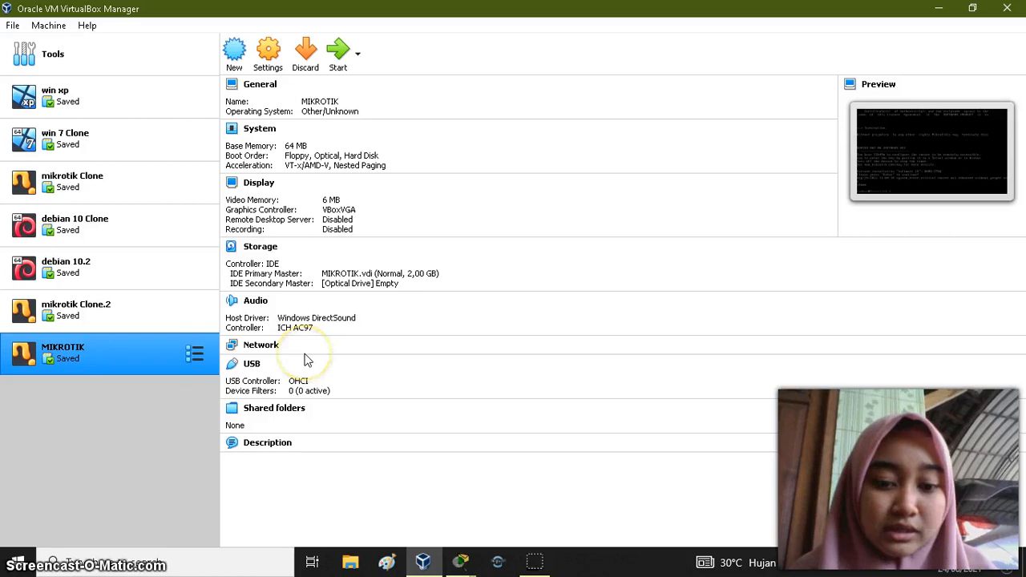
click(234, 53)
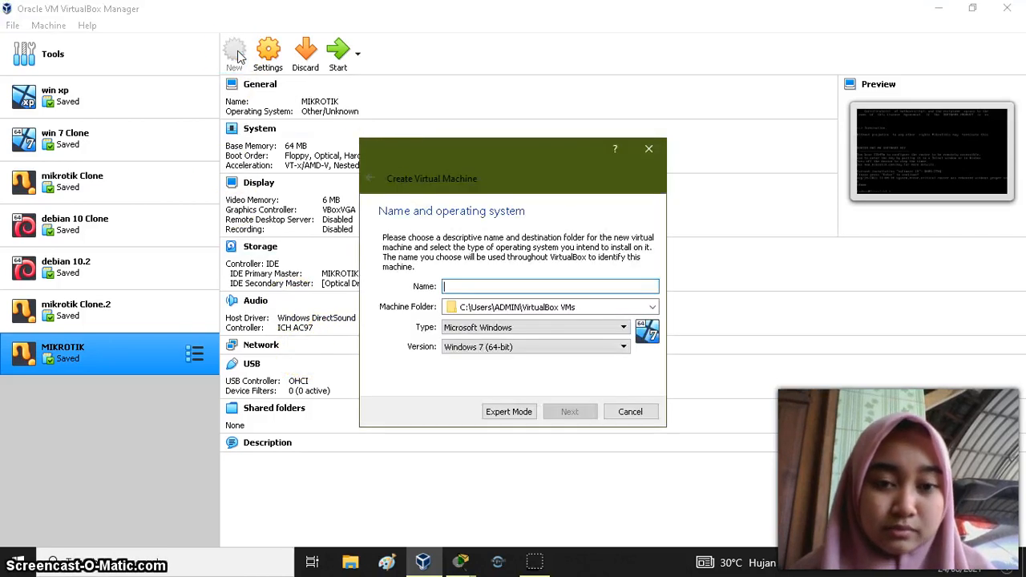
text(WINDOWS 7)
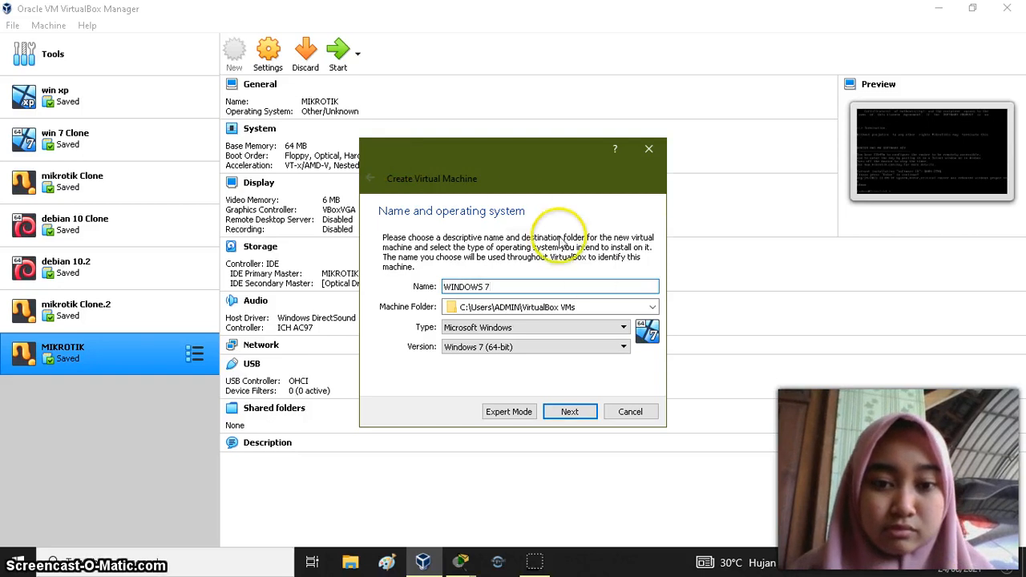
click(654, 308)
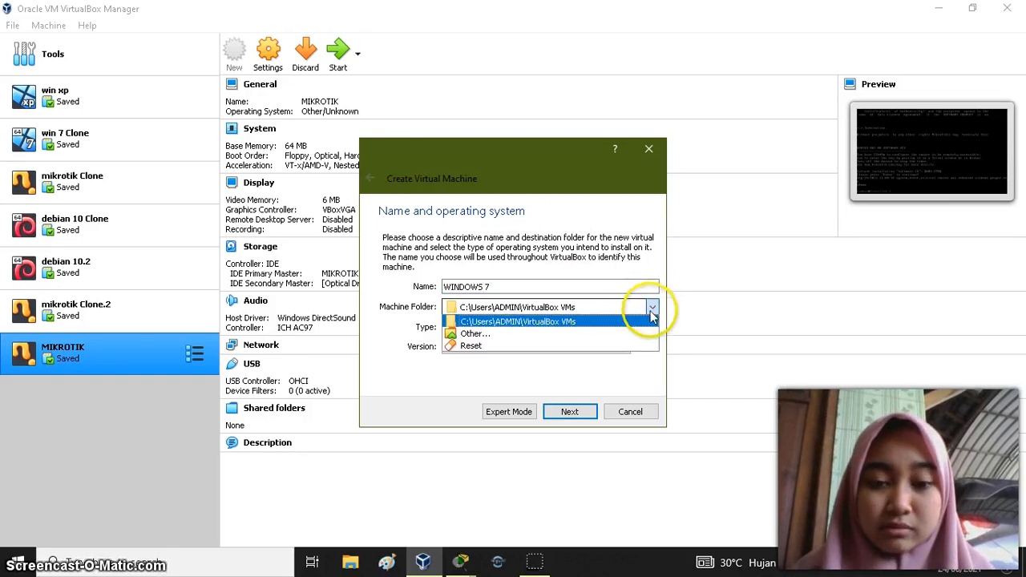
click(628, 333)
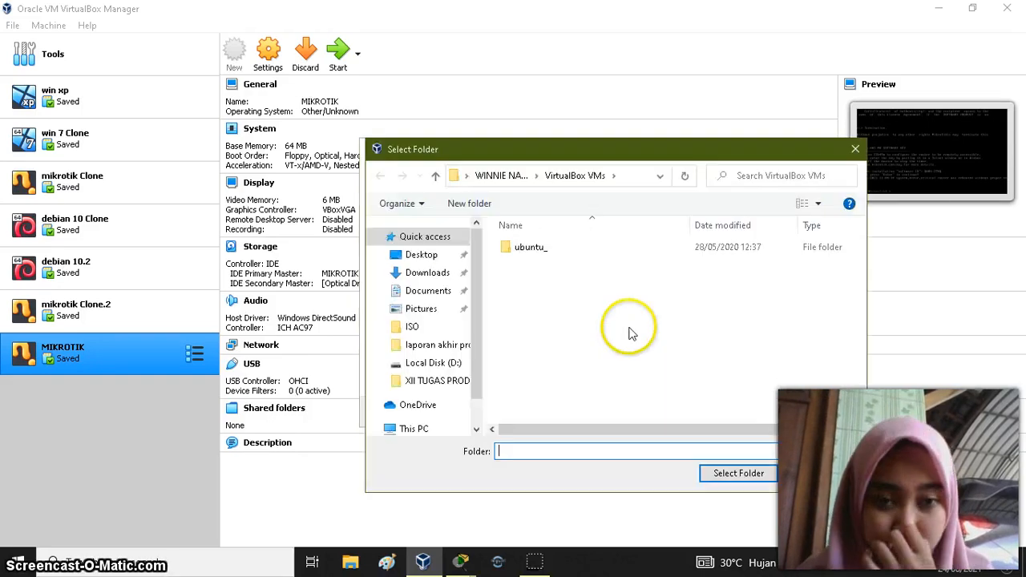
click(453, 363)
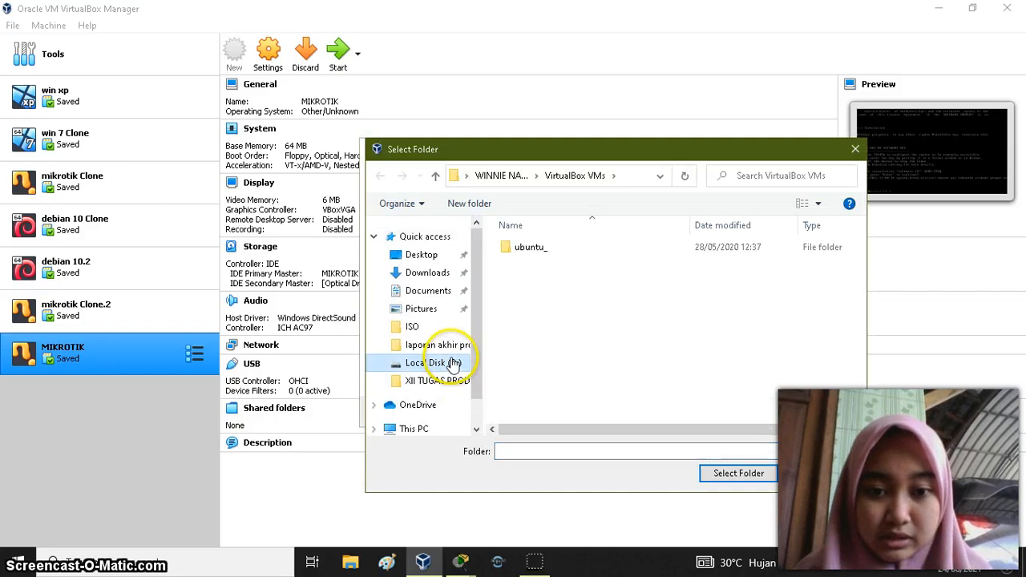
double_click(535, 358)
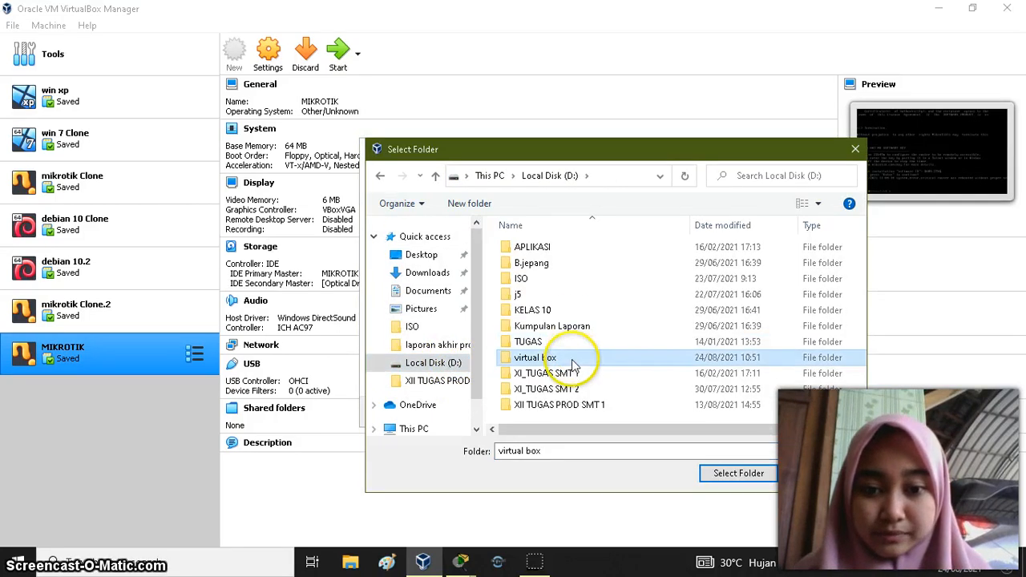
click(745, 473)
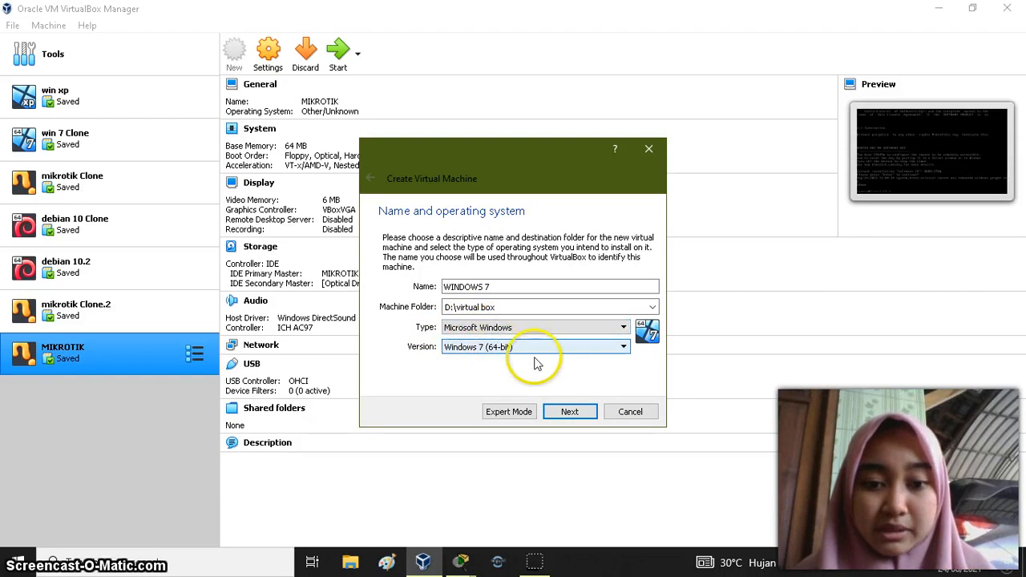
click(583, 412)
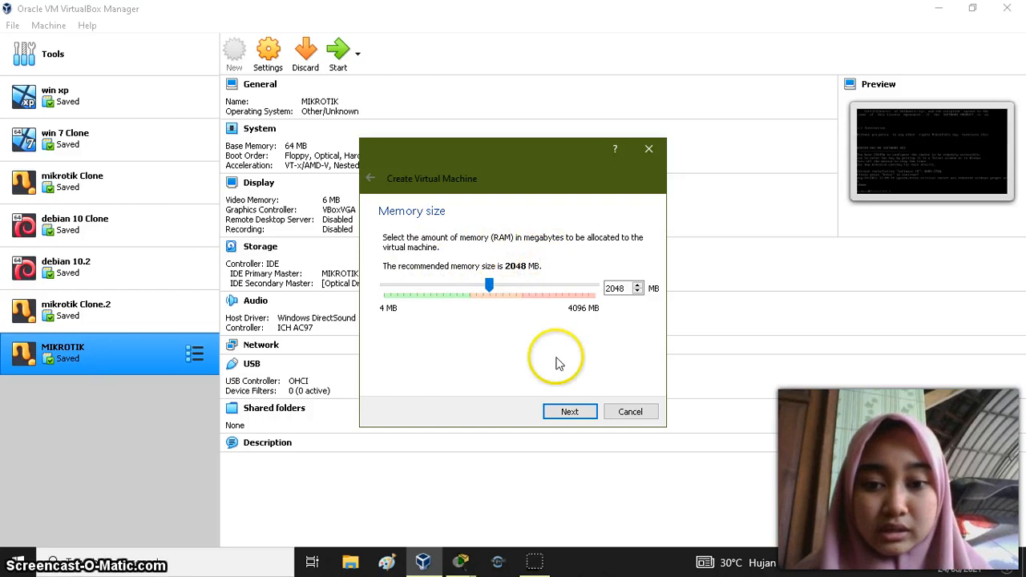
Give the new machine 2048 MB of memory and create a 32 GB VDI virtual hard disk for it.
click(570, 412)
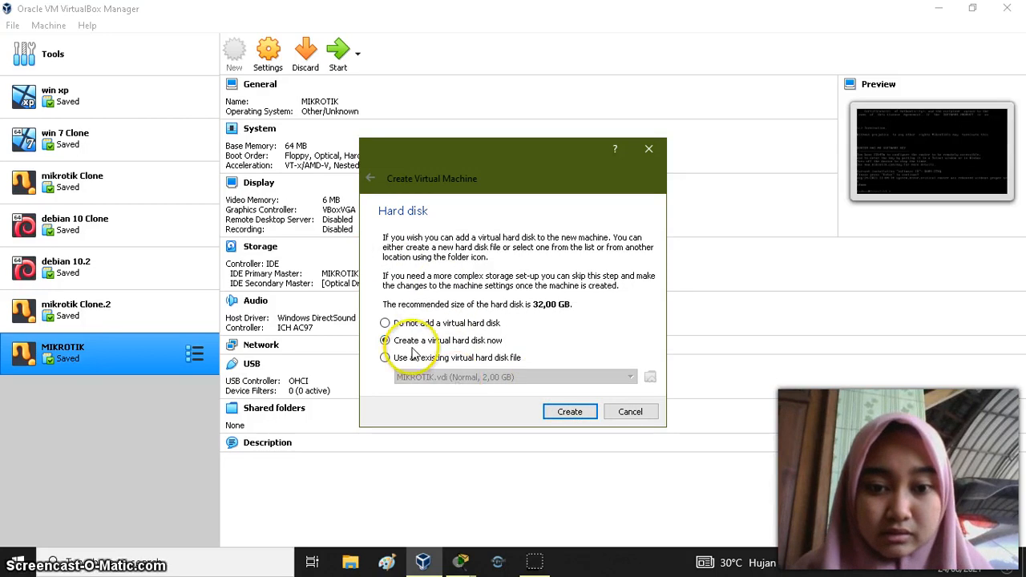
click(568, 415)
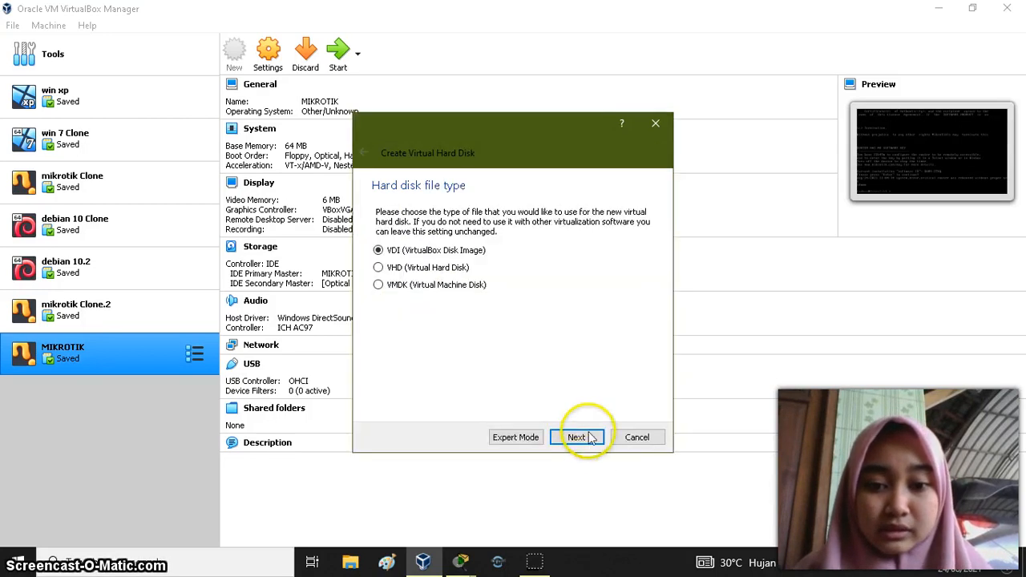
click(592, 443)
click(576, 438)
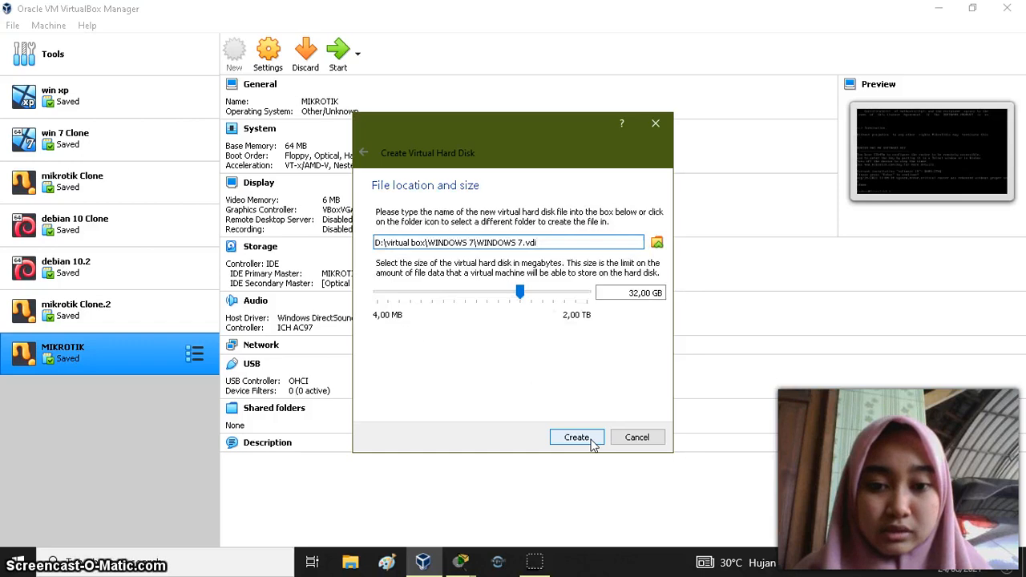
click(593, 443)
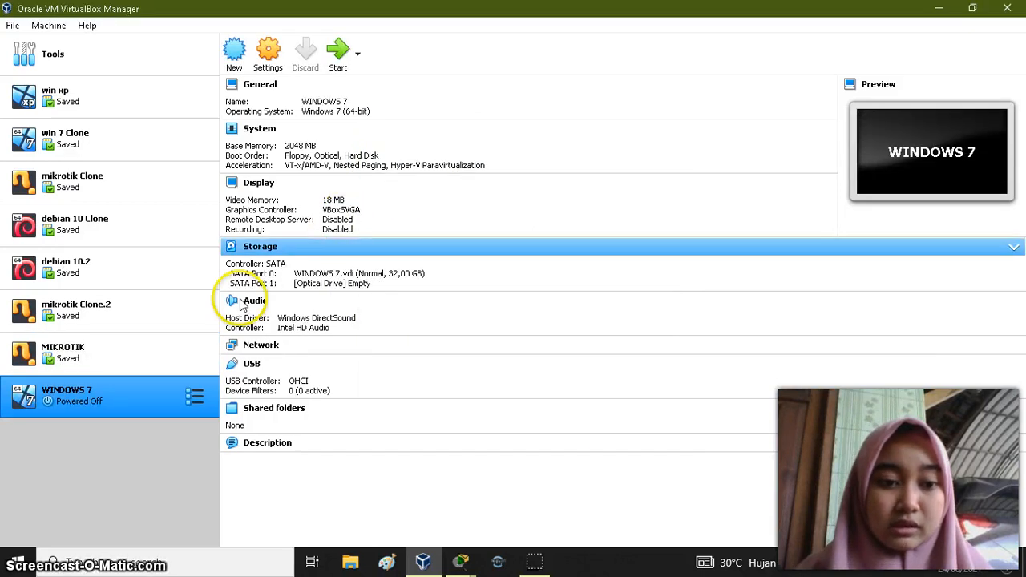
In the WINDOWS 7 machine's network settings, attach Adapter 1 to Host-only Adapter.
click(271, 49)
click(337, 237)
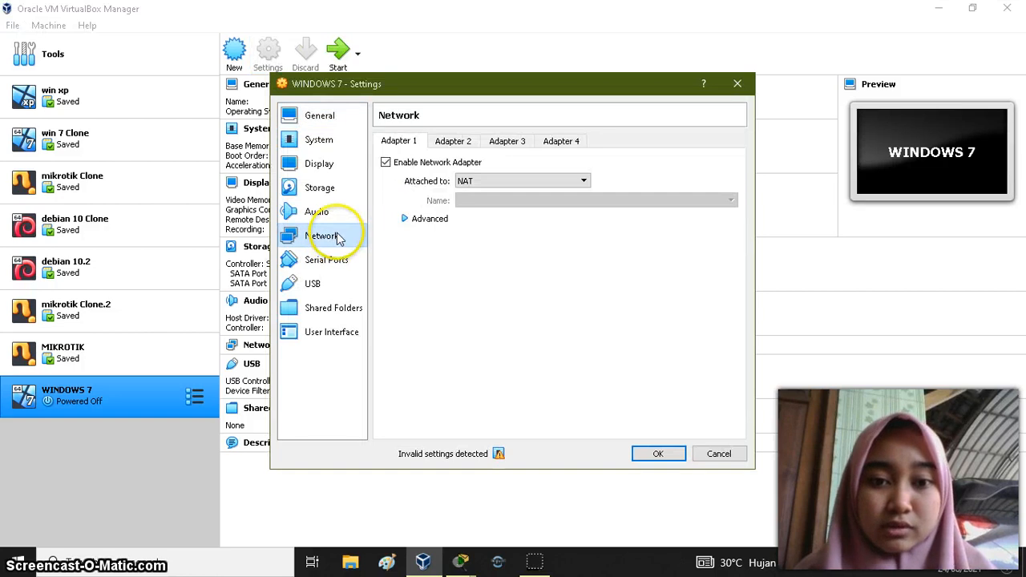
click(458, 181)
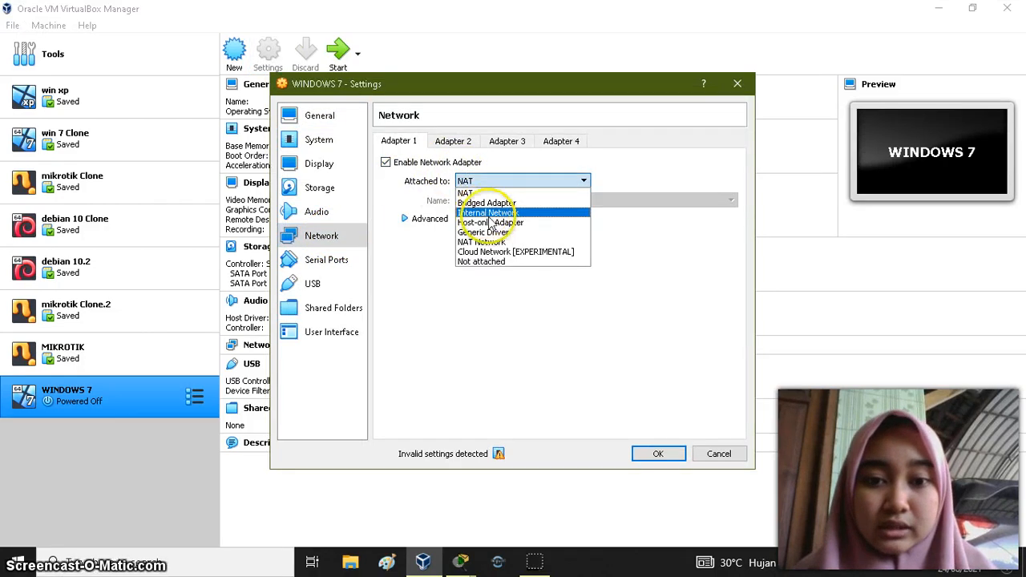
click(490, 223)
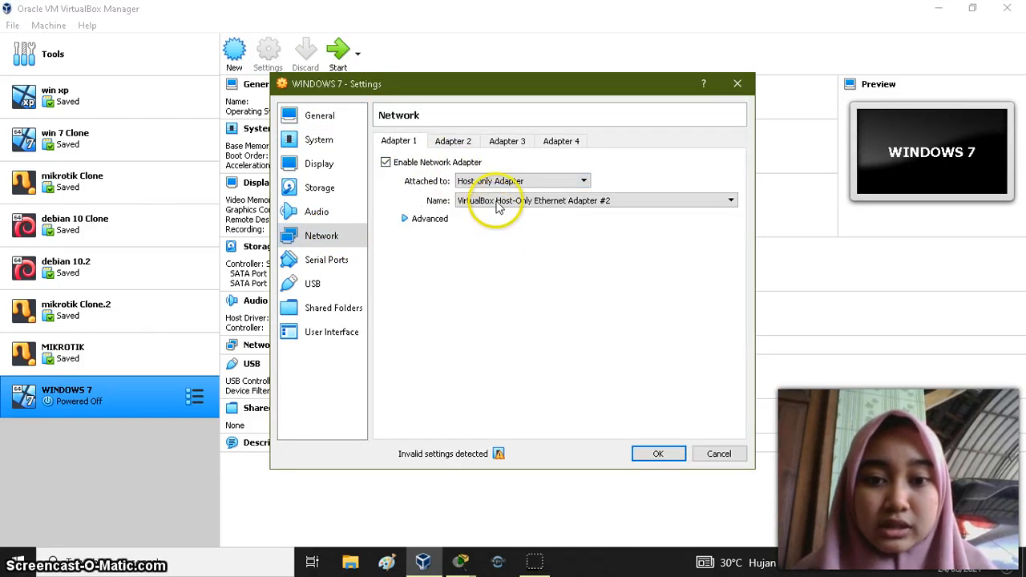
Set Adapter 1's promiscuous mode to Allow All and save the WINDOWS 7 machine's settings.
click(419, 220)
click(491, 256)
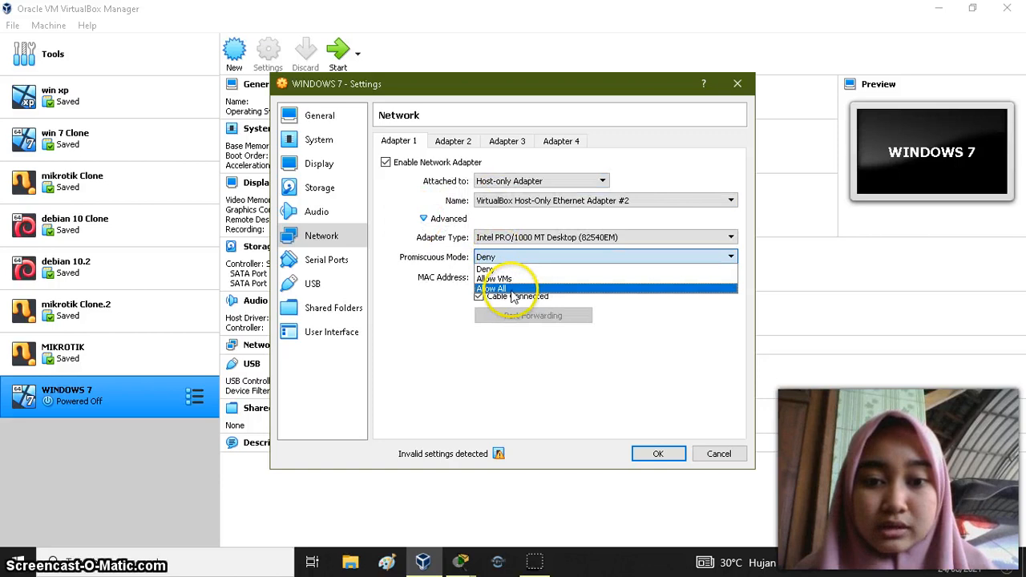
click(513, 289)
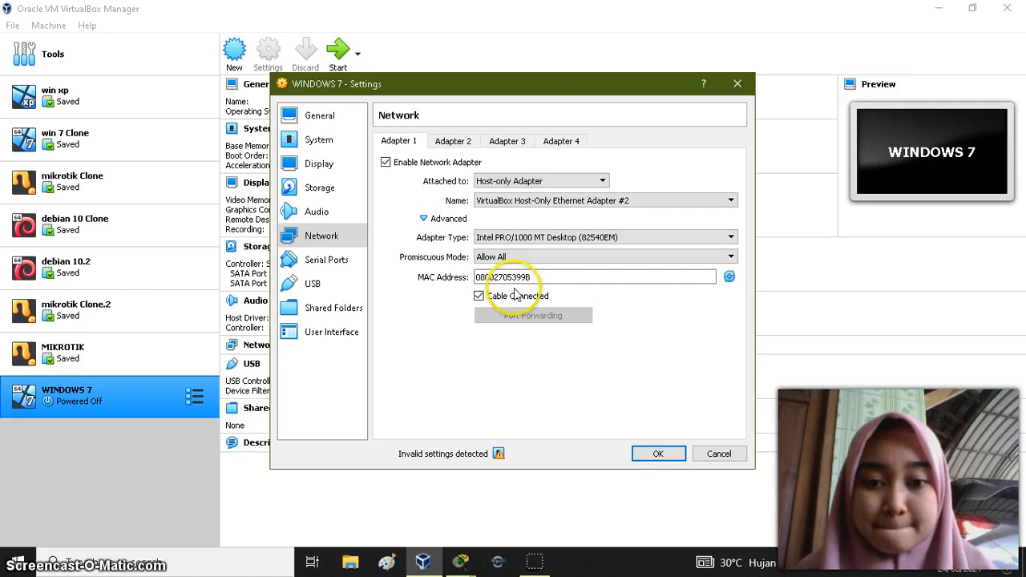
click(655, 454)
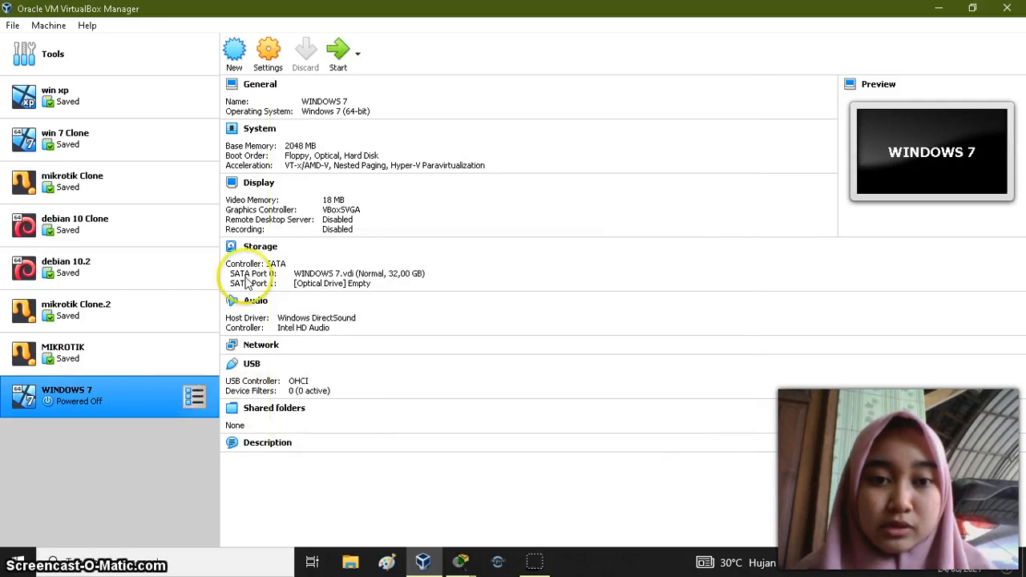
Start the WINDOWS 7 machine with Windows_7_AIO.ISO as its start-up disk and maximize its window.
click(342, 44)
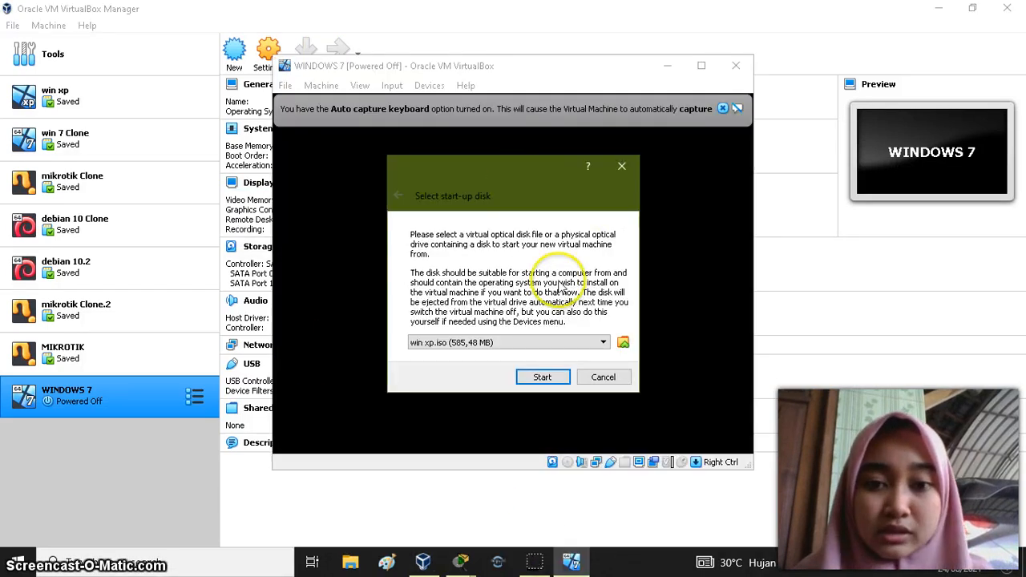
click(624, 343)
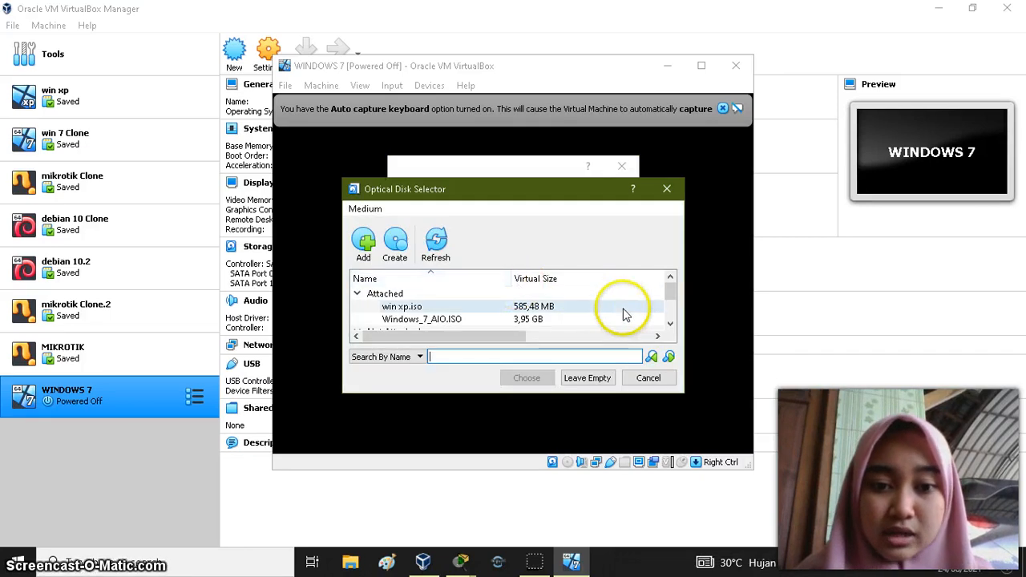
click(607, 319)
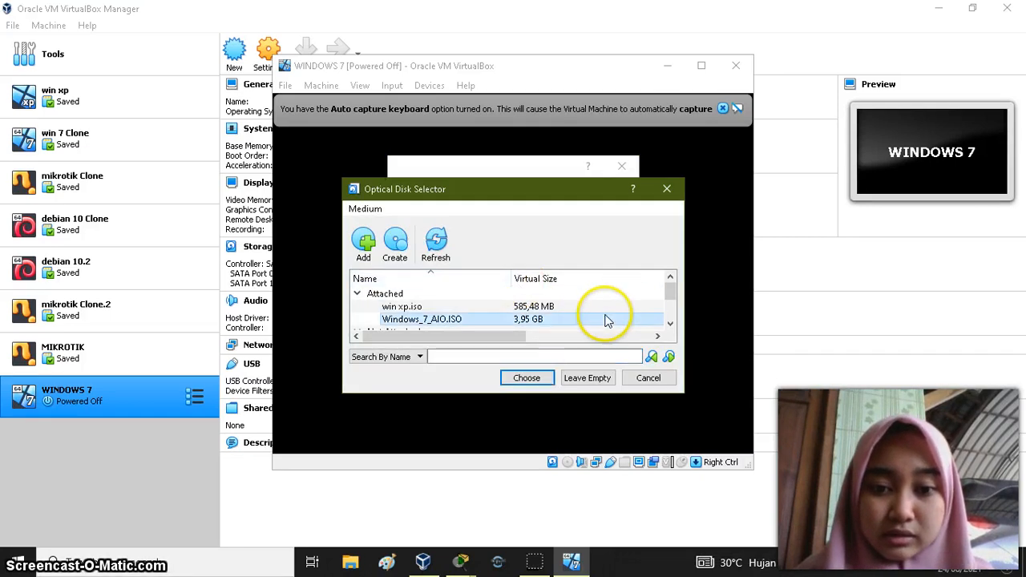
click(527, 378)
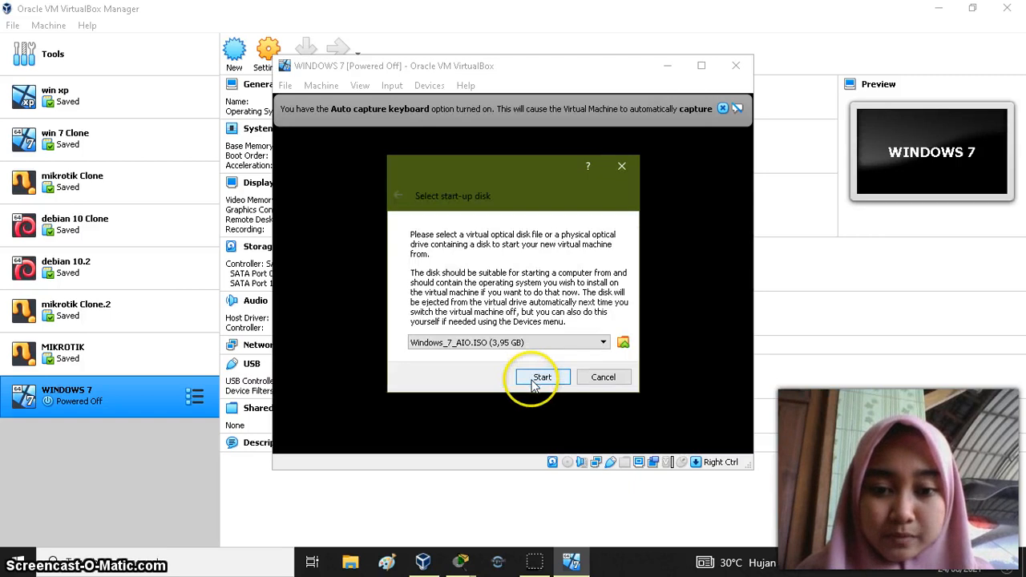
click(542, 378)
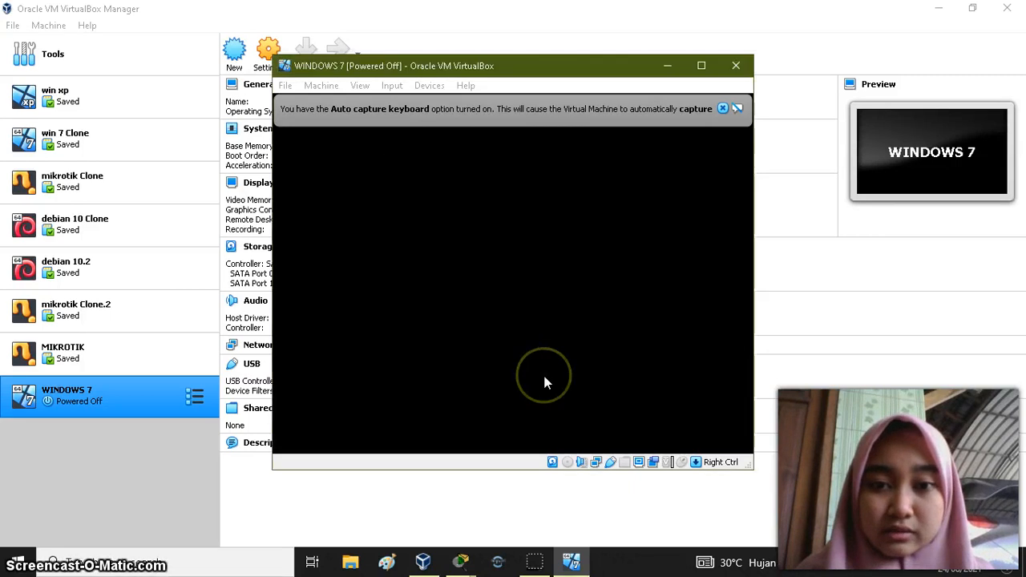
click(701, 65)
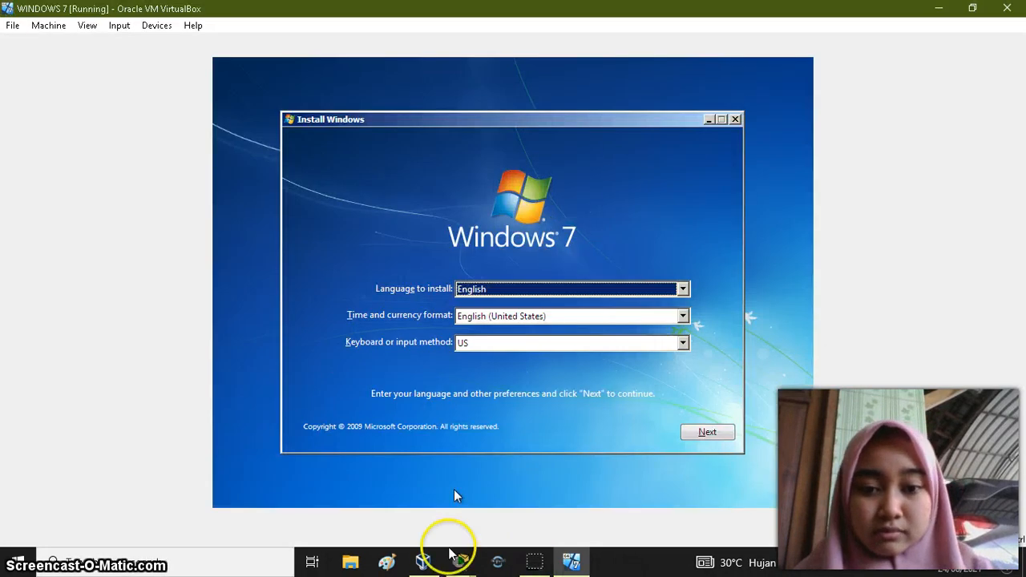
Keep the default language settings, start the Windows installation and choose the Windows 7 Ultimate x86 edition.
mouse_move(461, 559)
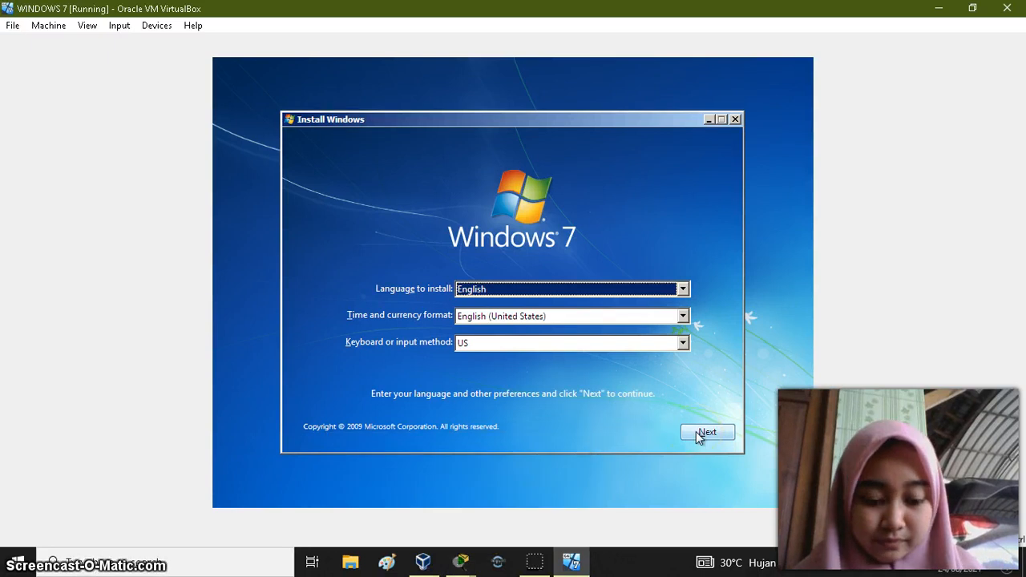
click(552, 277)
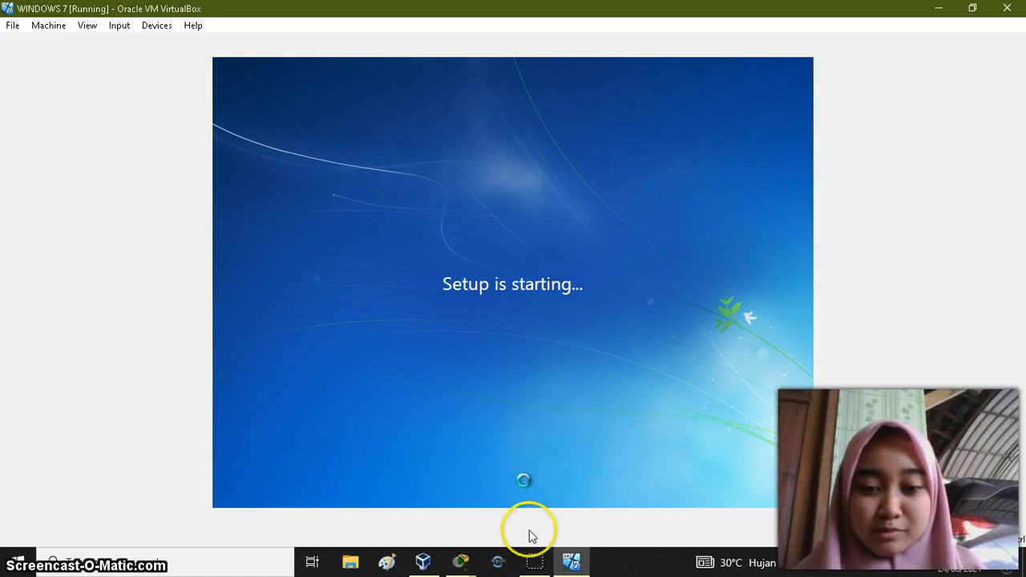
click(532, 564)
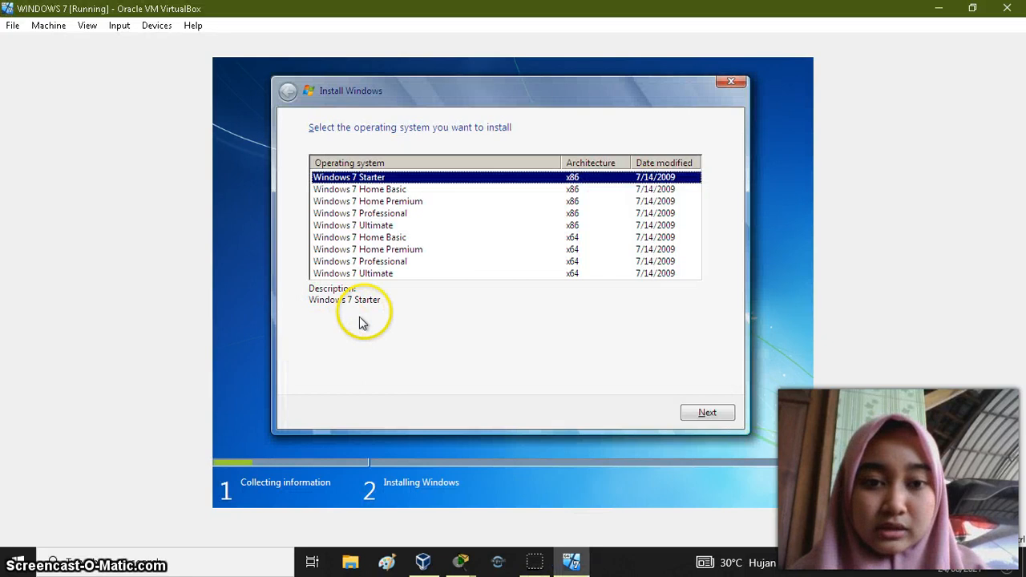
click(374, 227)
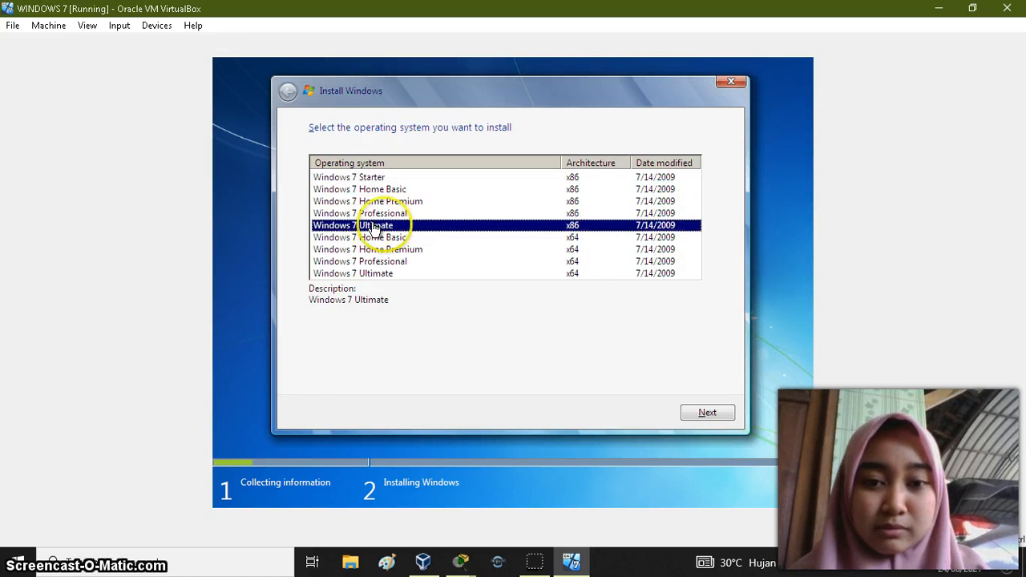
click(725, 414)
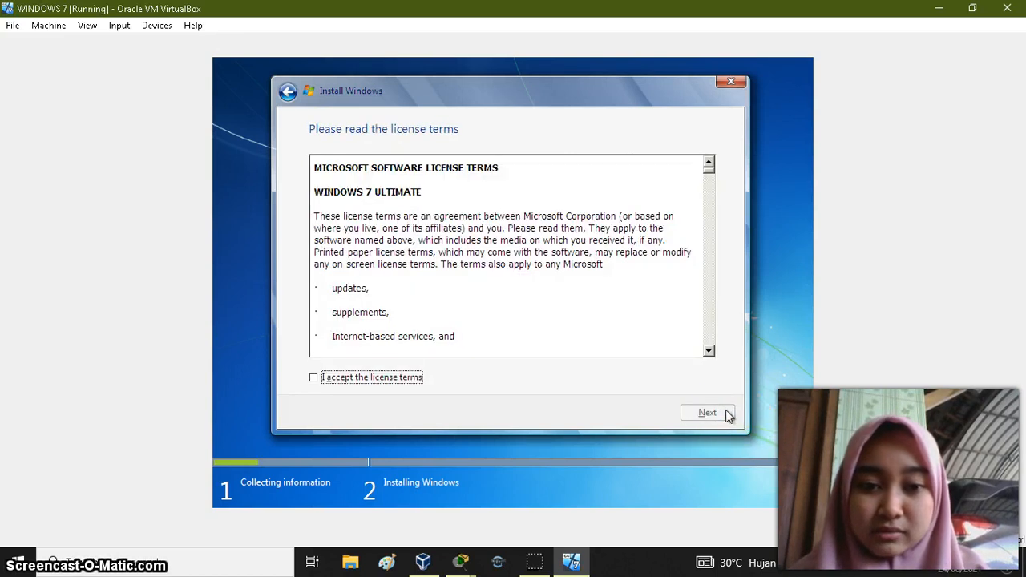
Accept the license terms and run a Custom (advanced) installation onto Disk 0 Unallocated Space.
click(313, 377)
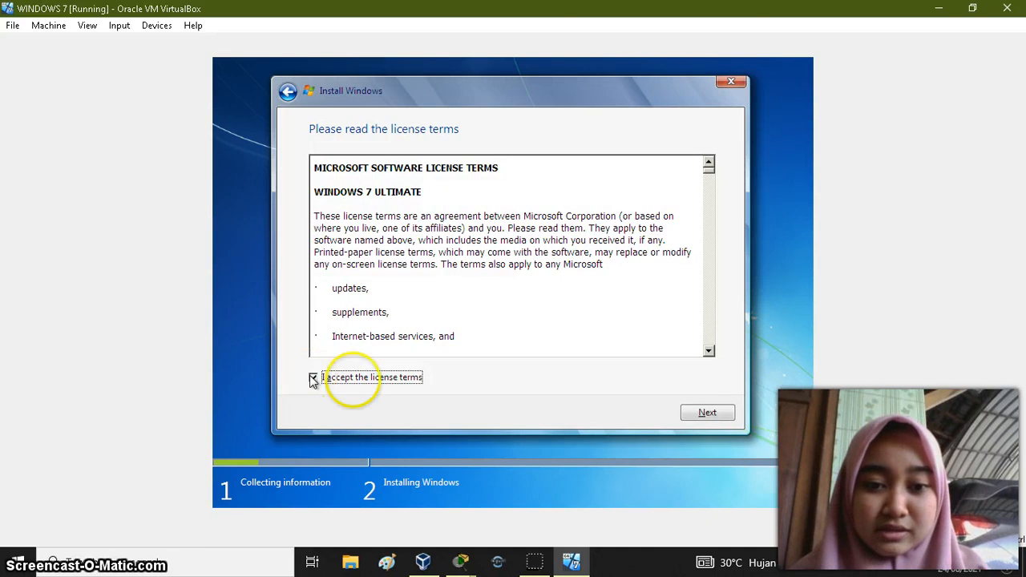
click(701, 416)
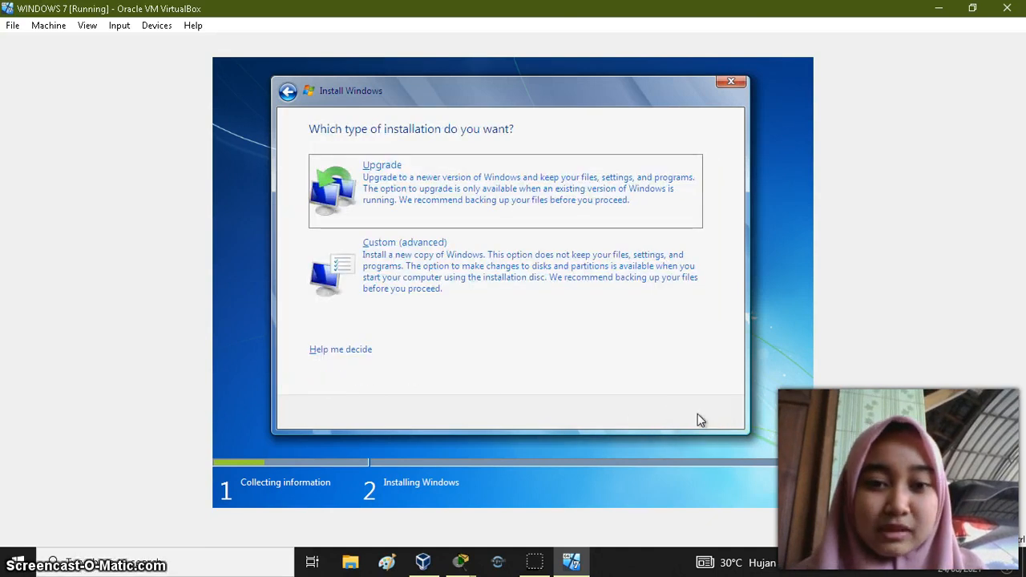
click(533, 292)
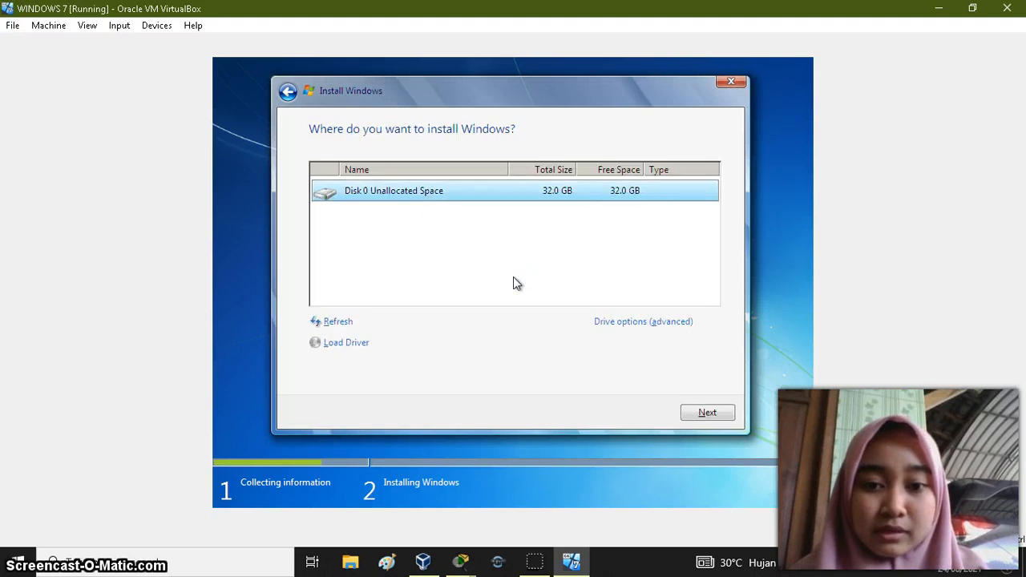
click(707, 414)
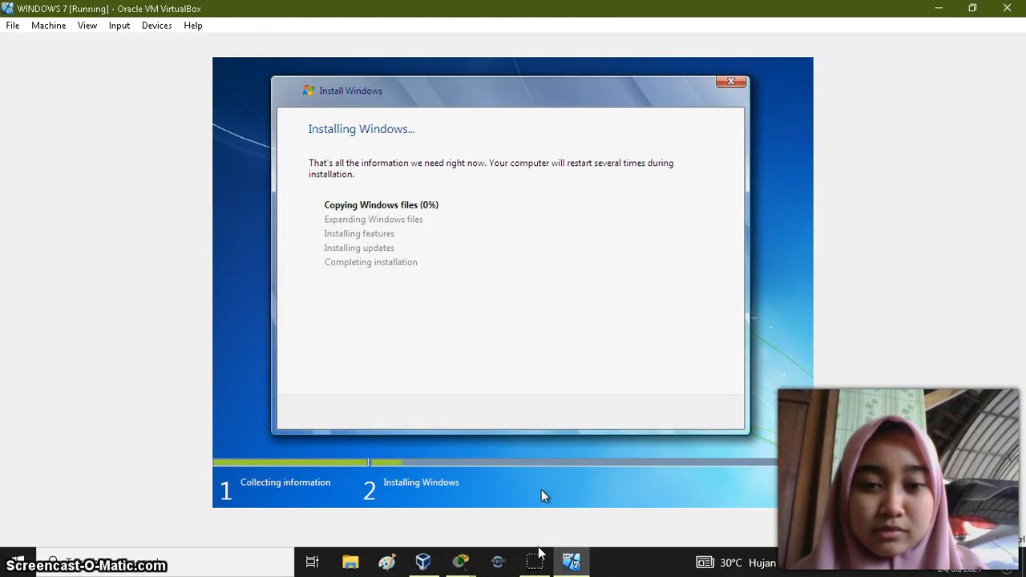
click(539, 557)
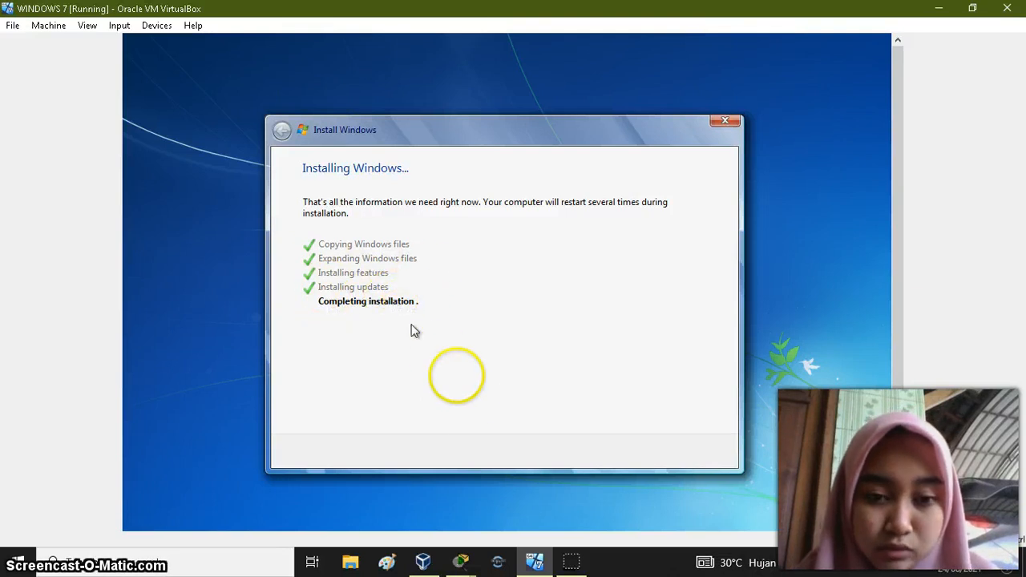
Enter the Windows account's user name, leave the account password blank and continue past the product key page.
click(572, 561)
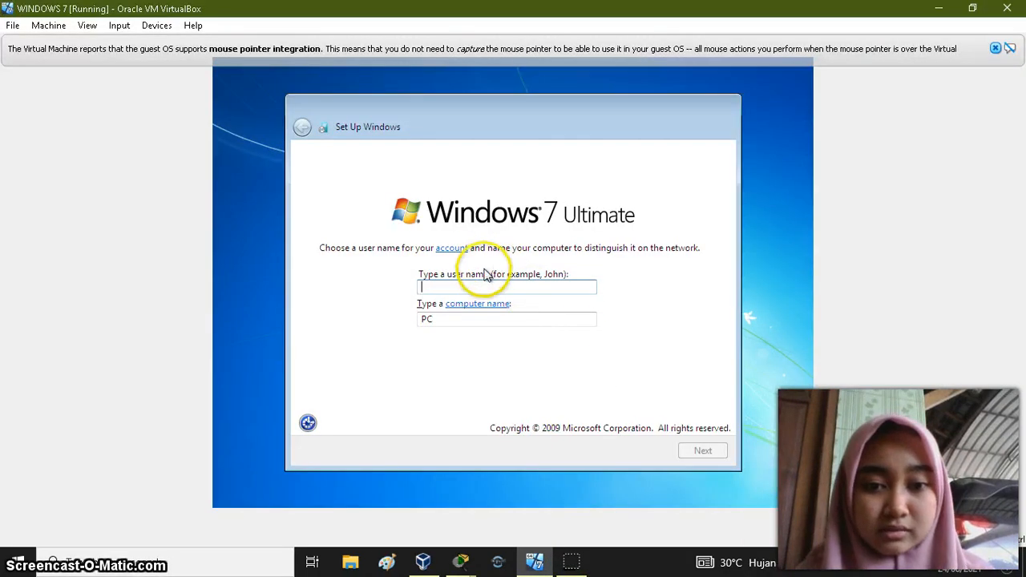
text(winnie)
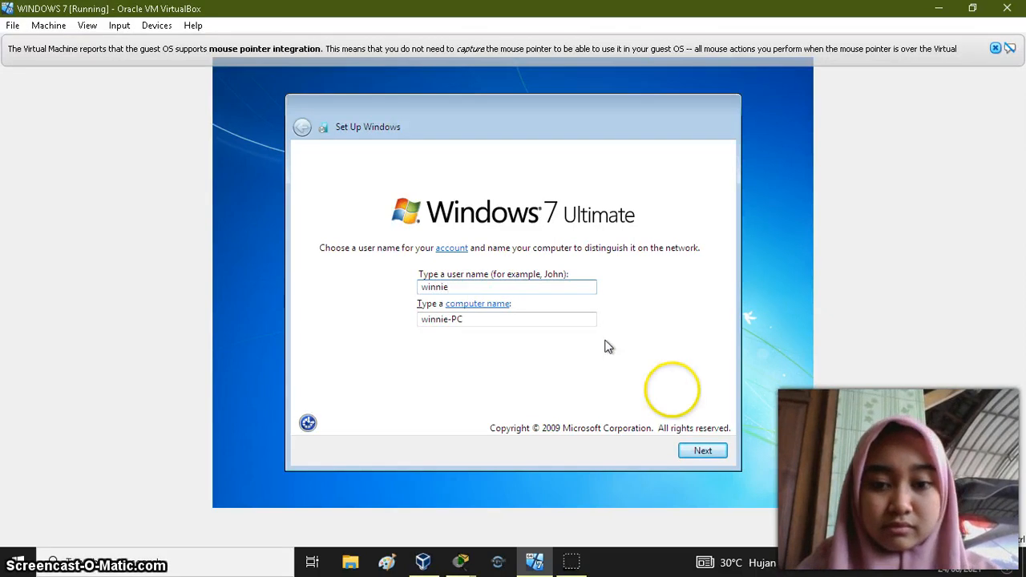
click(703, 451)
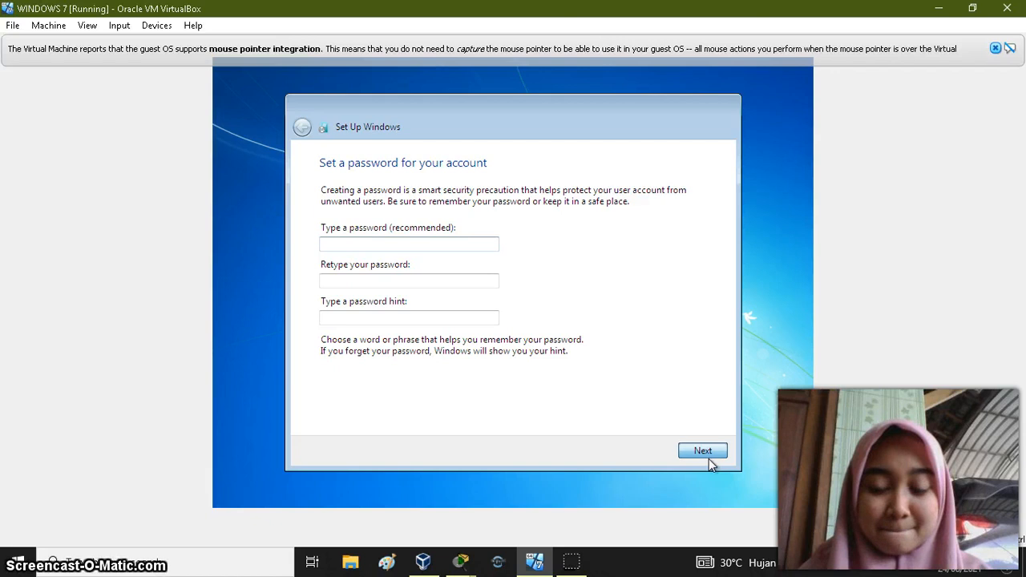
click(708, 458)
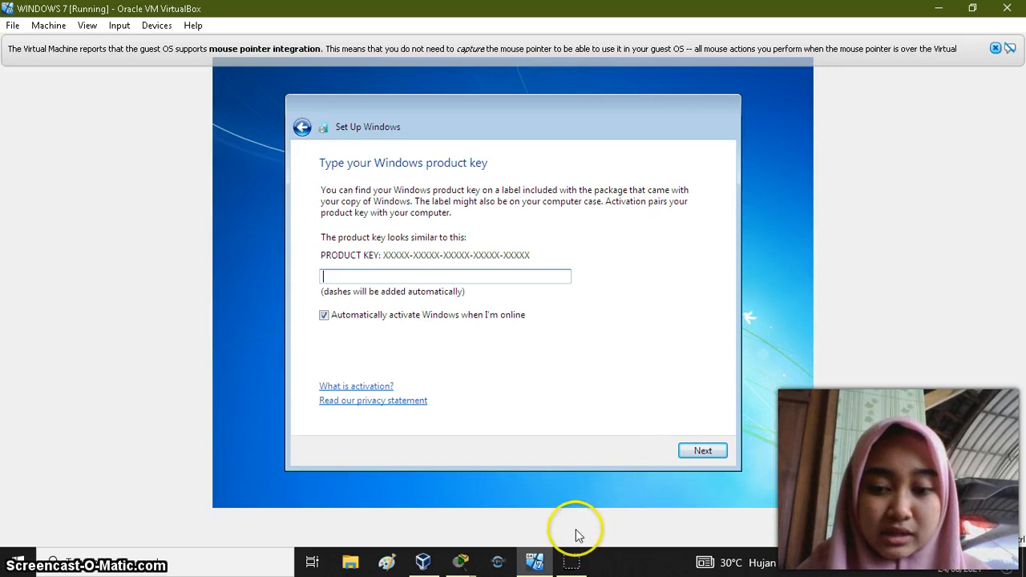
click(573, 561)
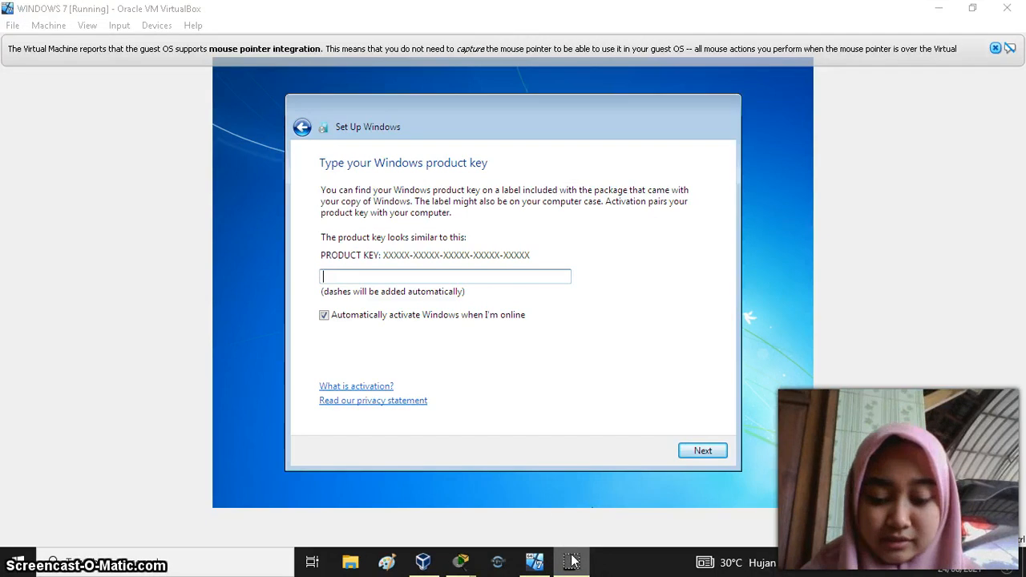
click(391, 375)
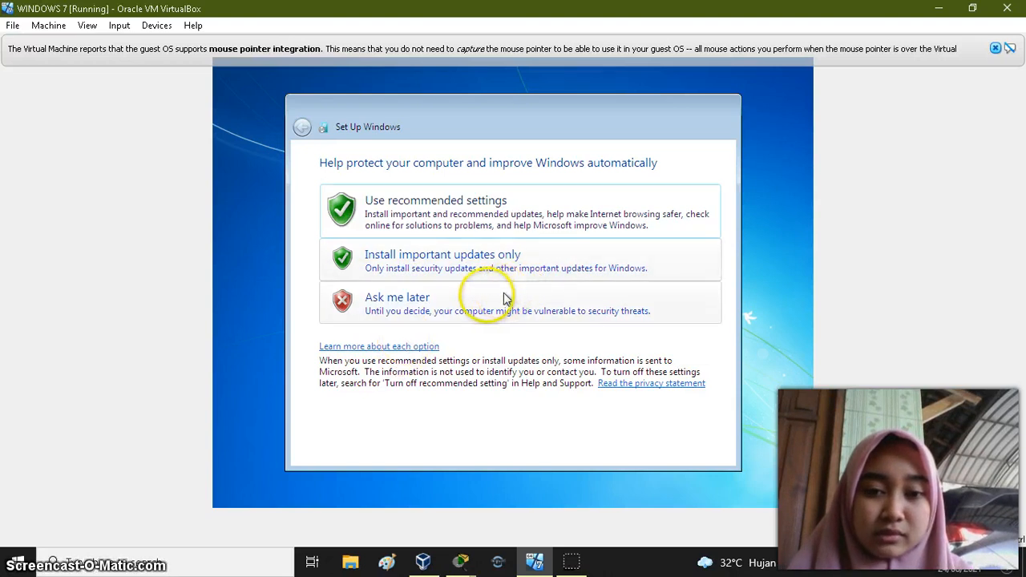
Finish Windows setup with Ask me later for updates, the default Pacific time zone and Public network as the location.
click(444, 311)
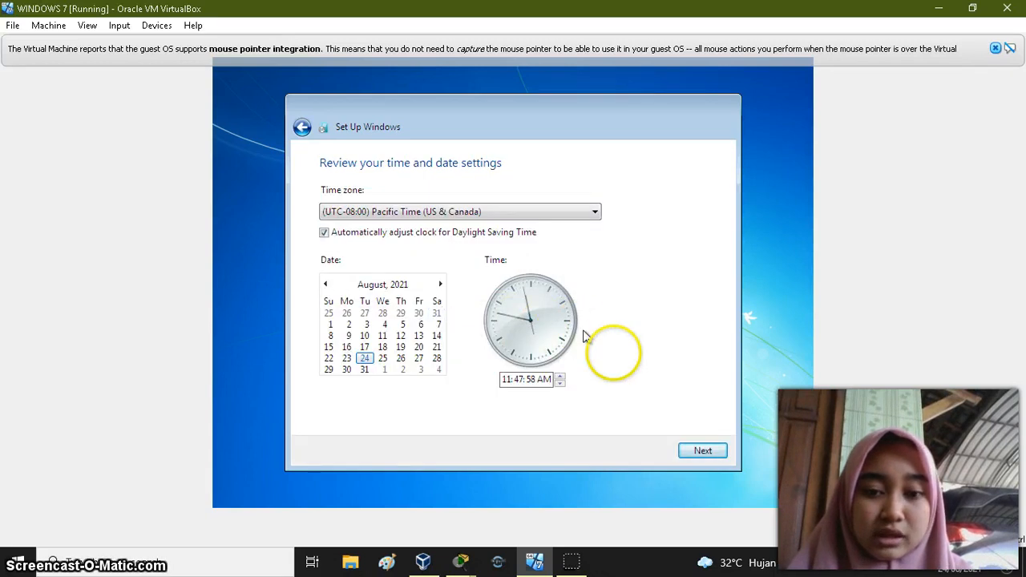
click(704, 451)
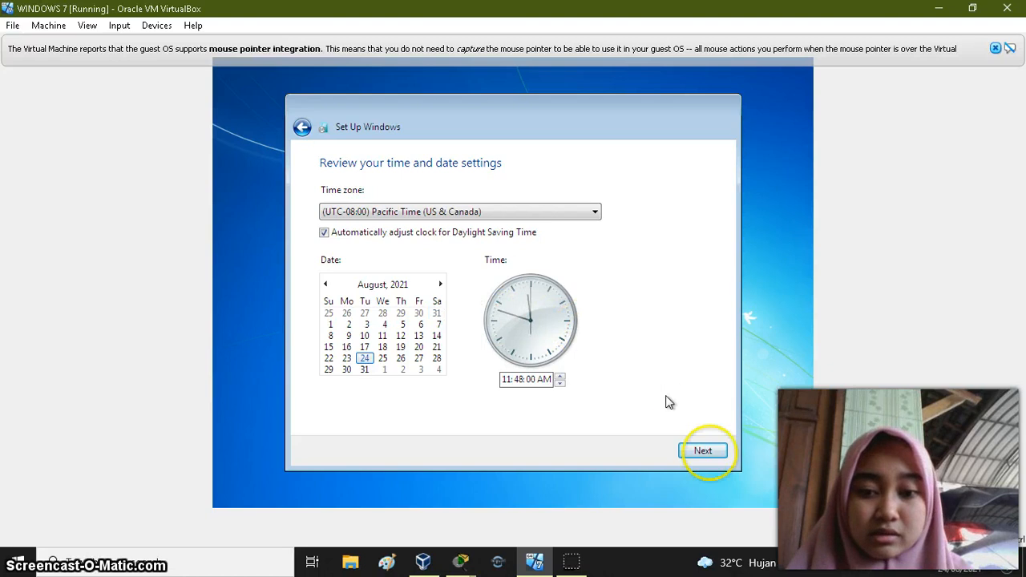
click(702, 452)
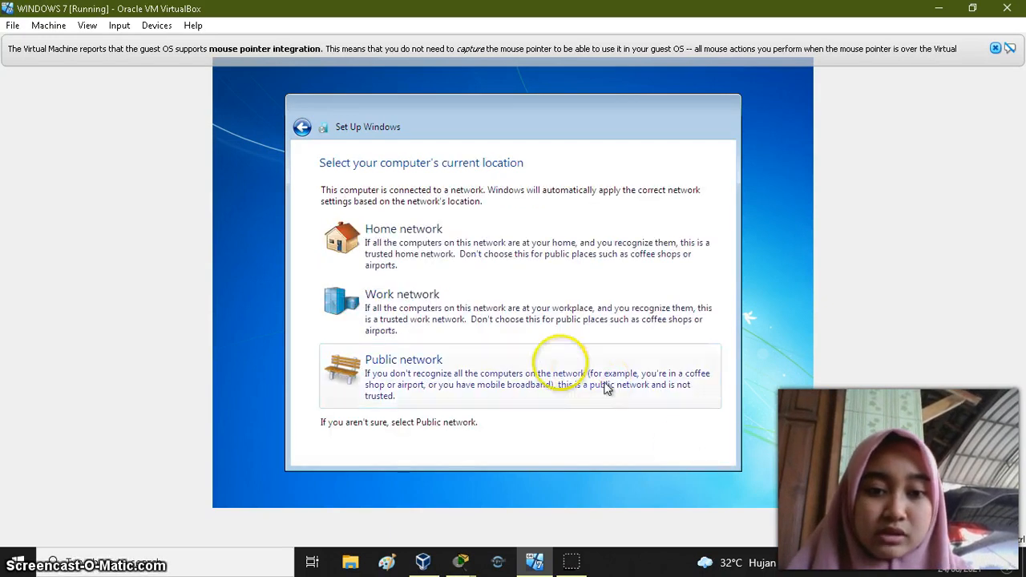
click(493, 367)
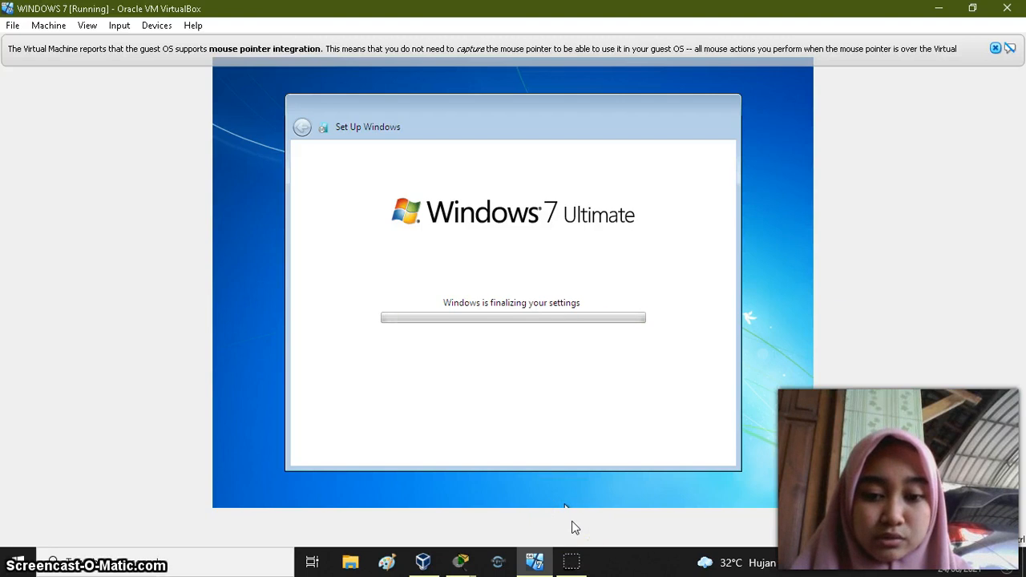
click(572, 564)
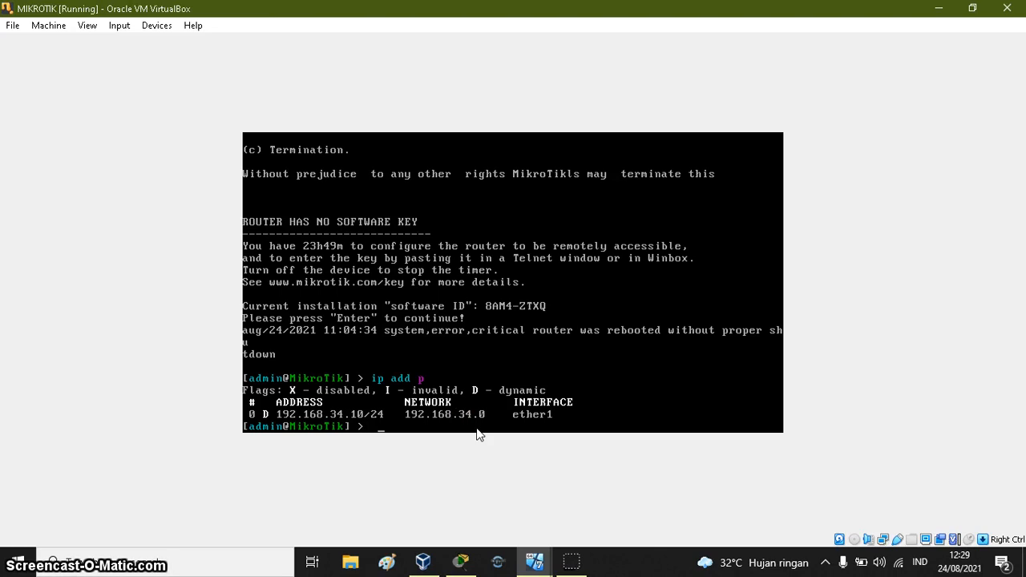
text(ip)
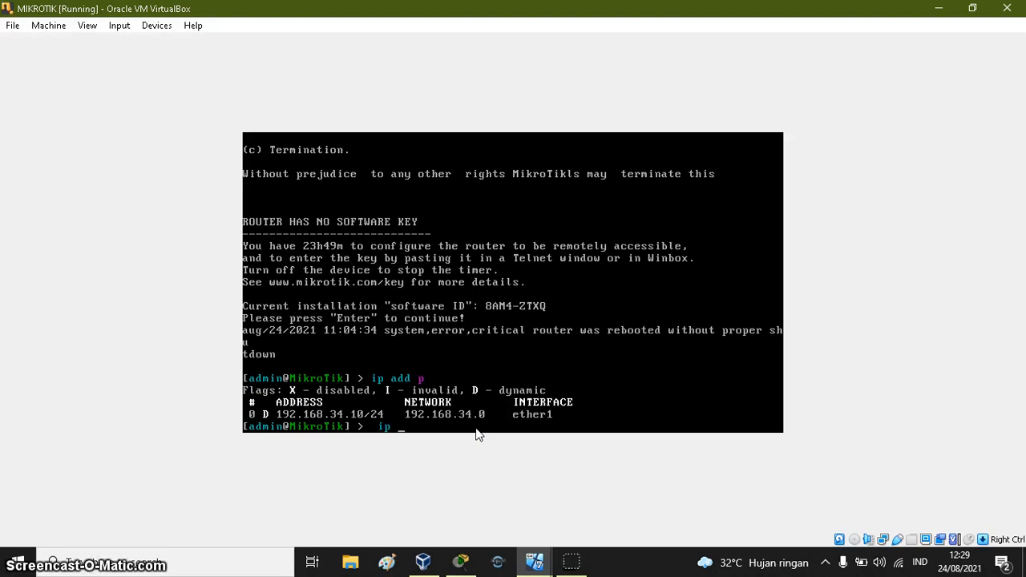
click(462, 453)
text(add)
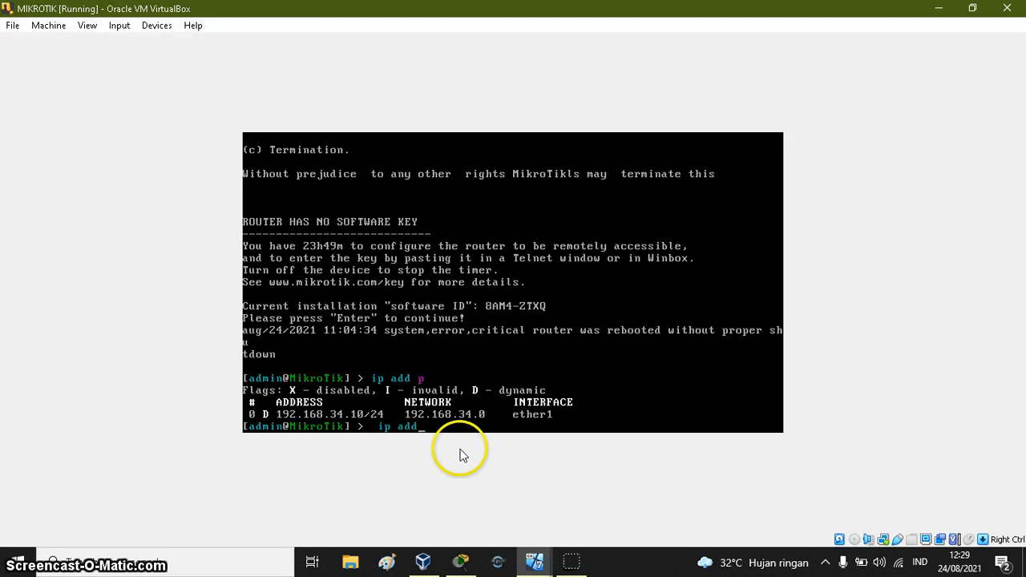
key(Tab)
key(Tab)
key(Tab)
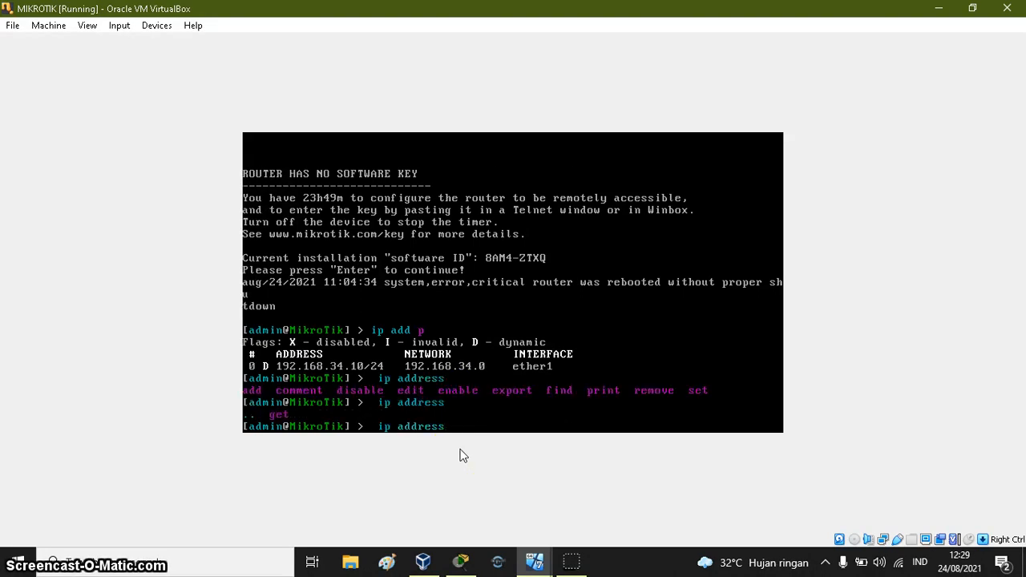
text(add)
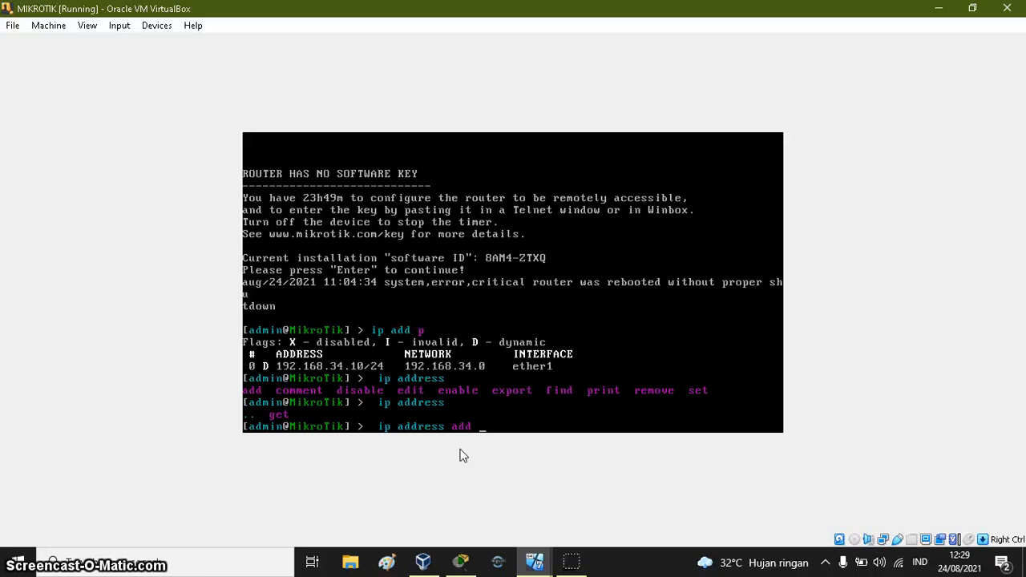
key(Return)
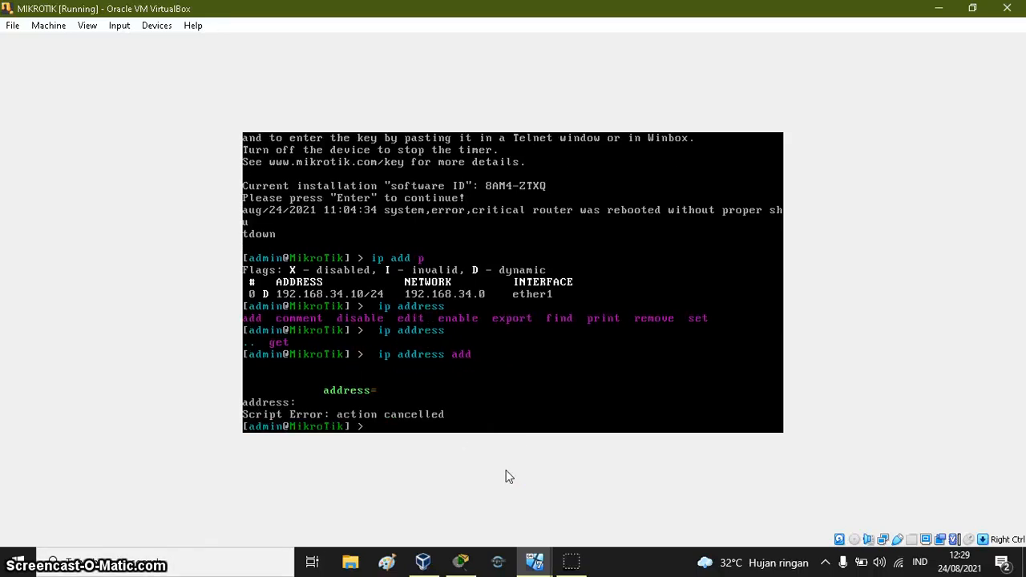
Add the IP address 192.168.35.1 to interface ether2 on the MikroTik router.
text(ip )
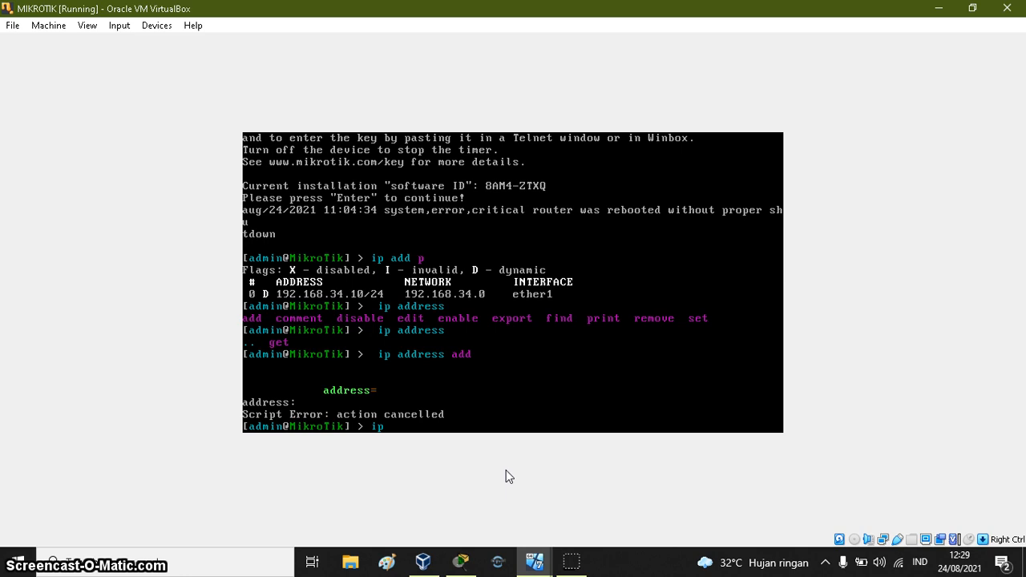
text(add)
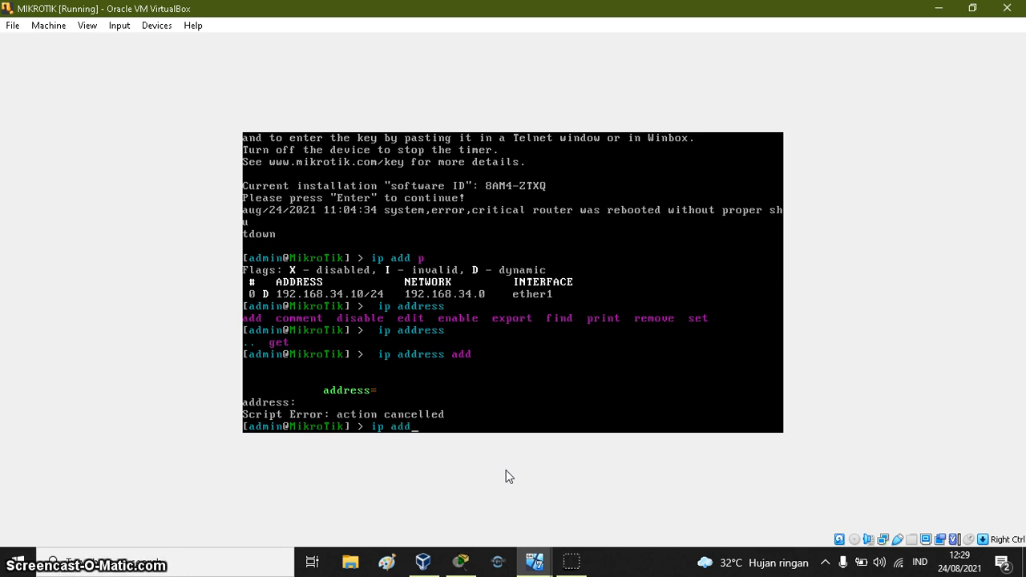
key(Tab)
text(add )
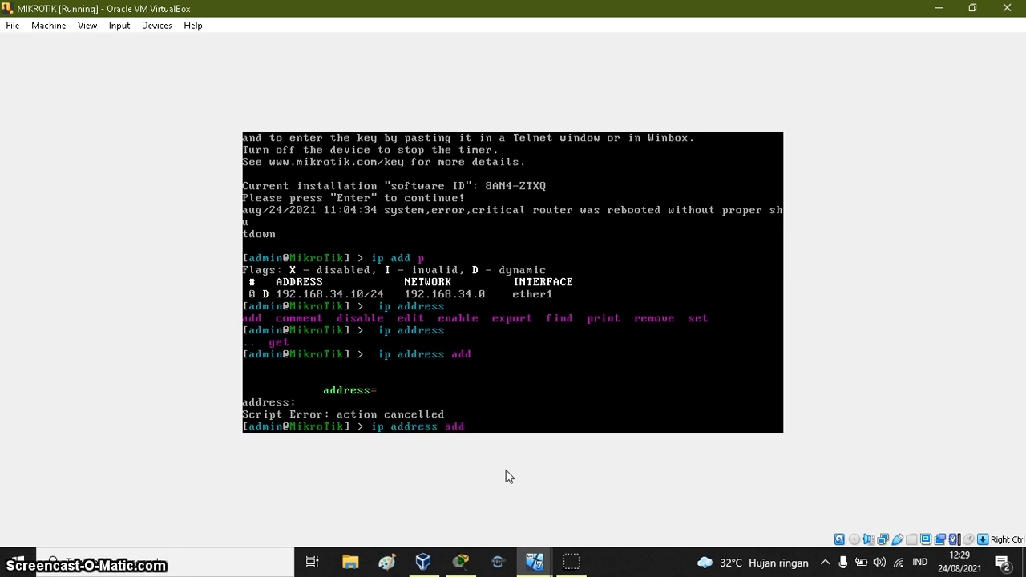
text(address=192.168.)
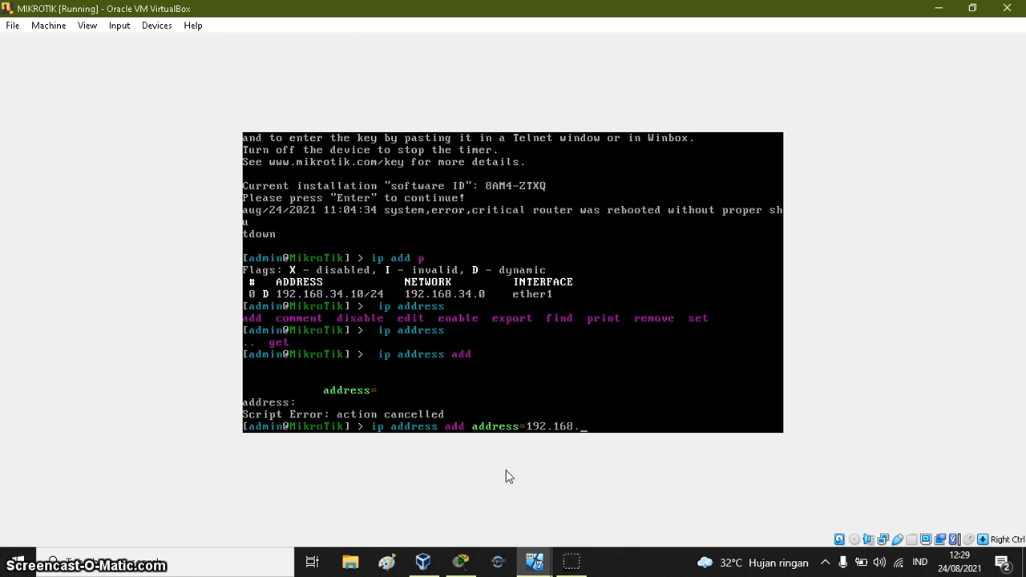
text(3)
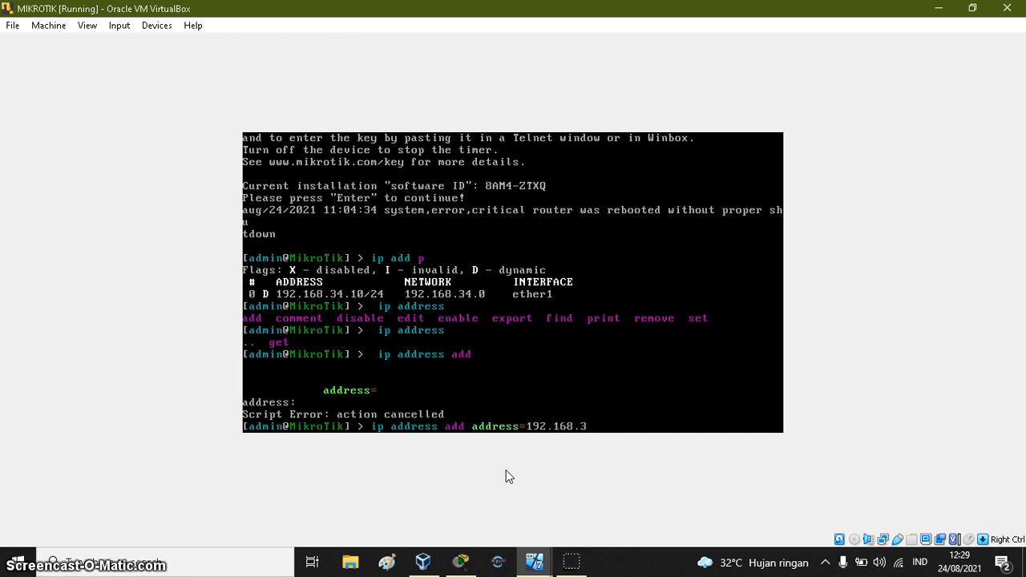
text(5)
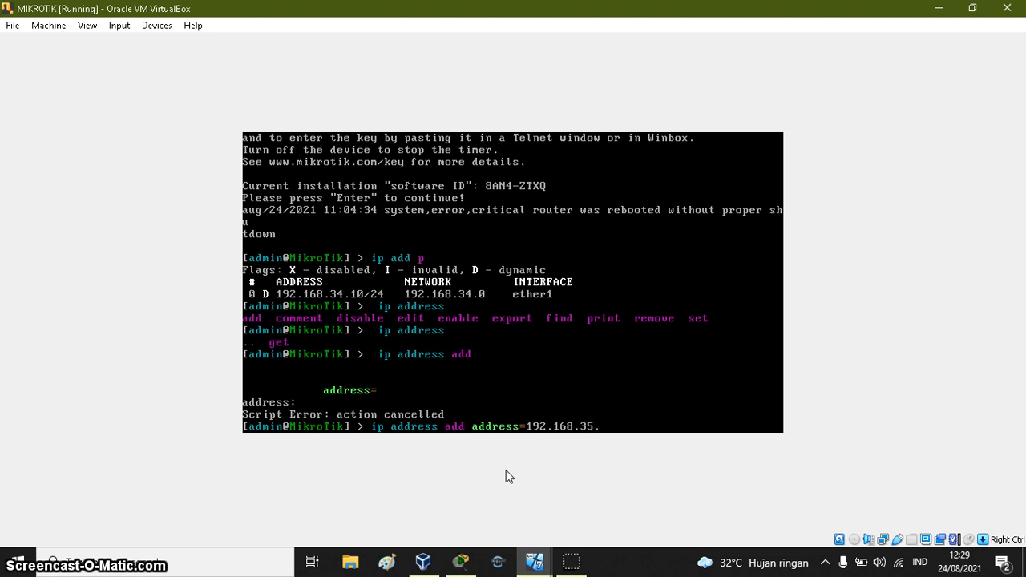
text(.1)
text( interface=ether2)
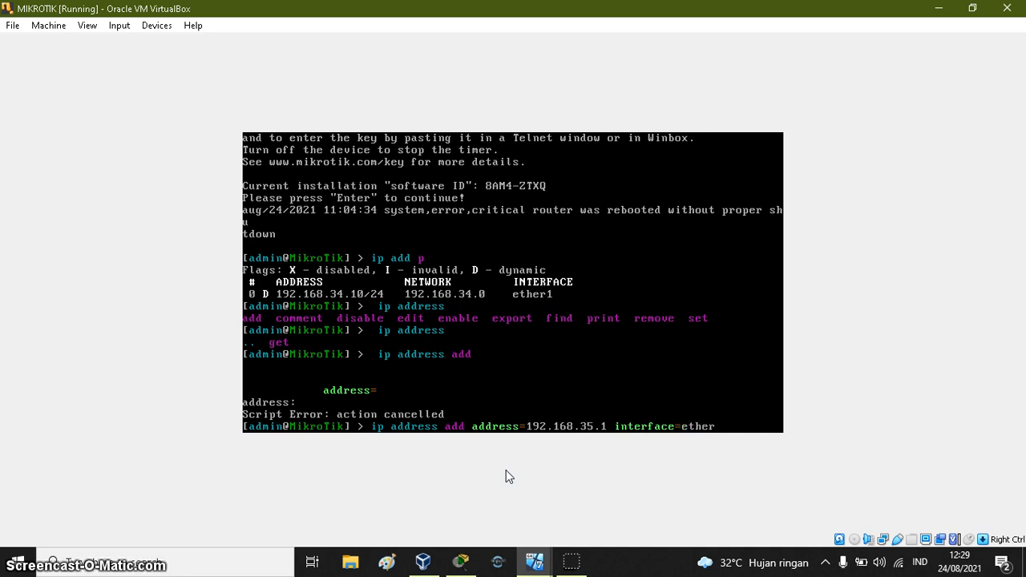
key(Return)
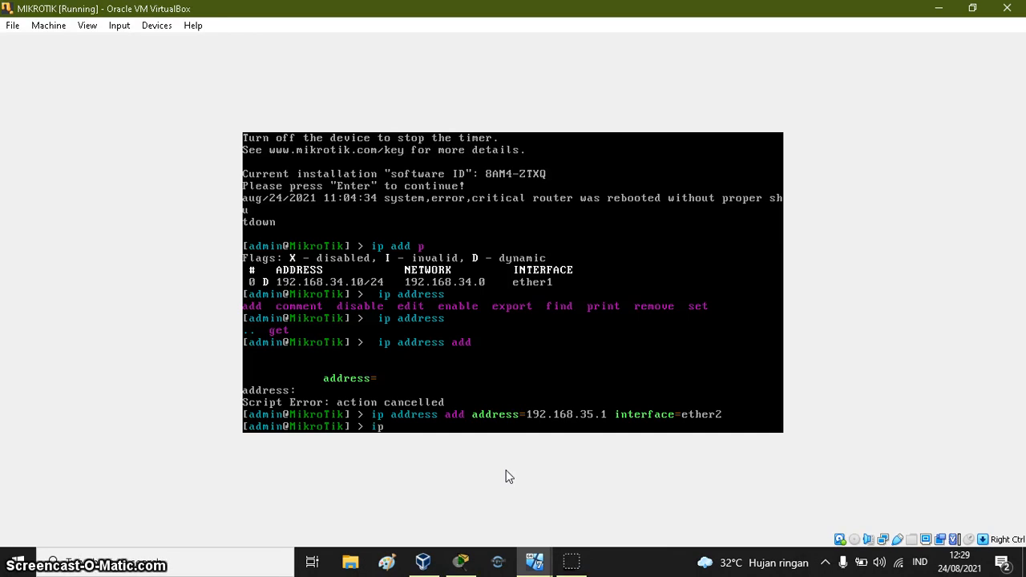
Enter the router's ip address menu and print the list of configured addresses.
text(ip add)
key(Return)
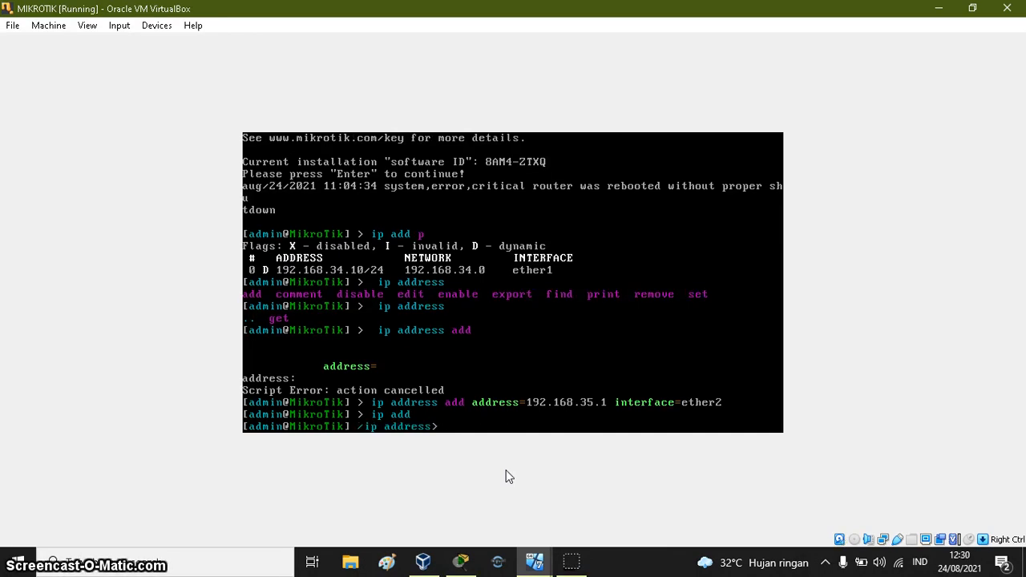
text(p)
key(Return)
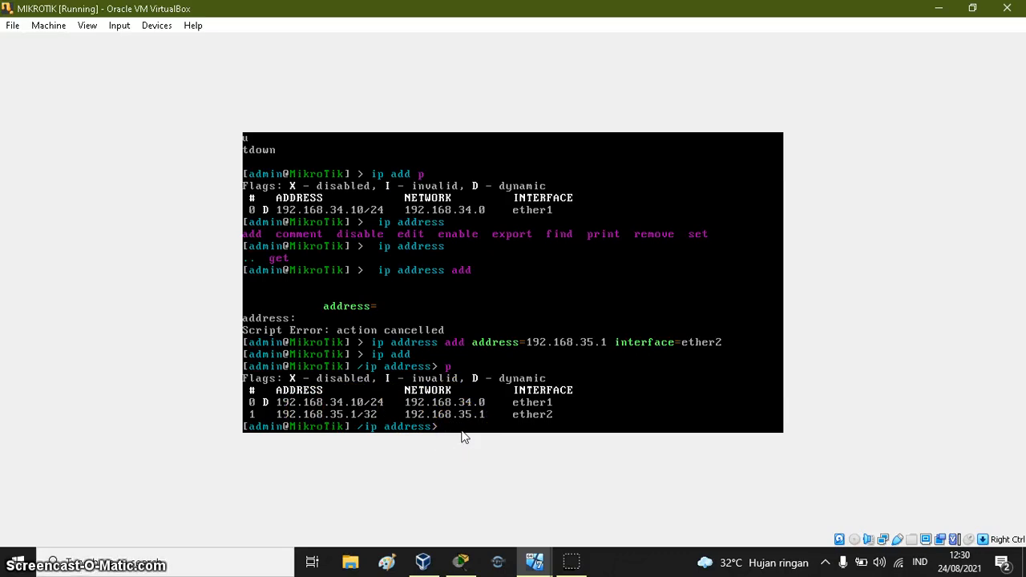
Return to the router's root prompt and remove IP address entry 0.
text(iiiiiiiiiiiiiiiiiiiiiiiiiiiiiiiiiiiiiiiiiip)
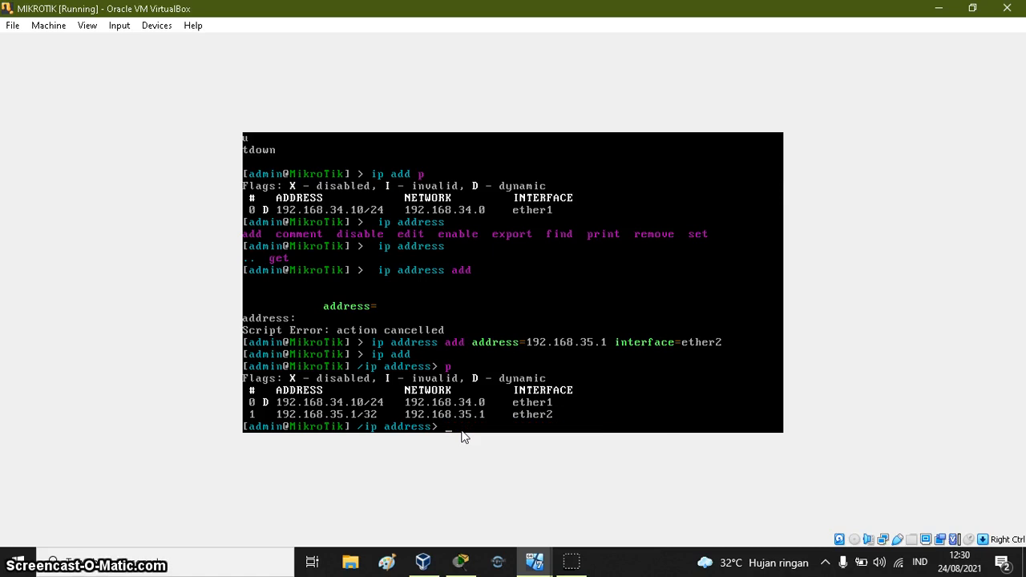
key(Return)
text(ip add)
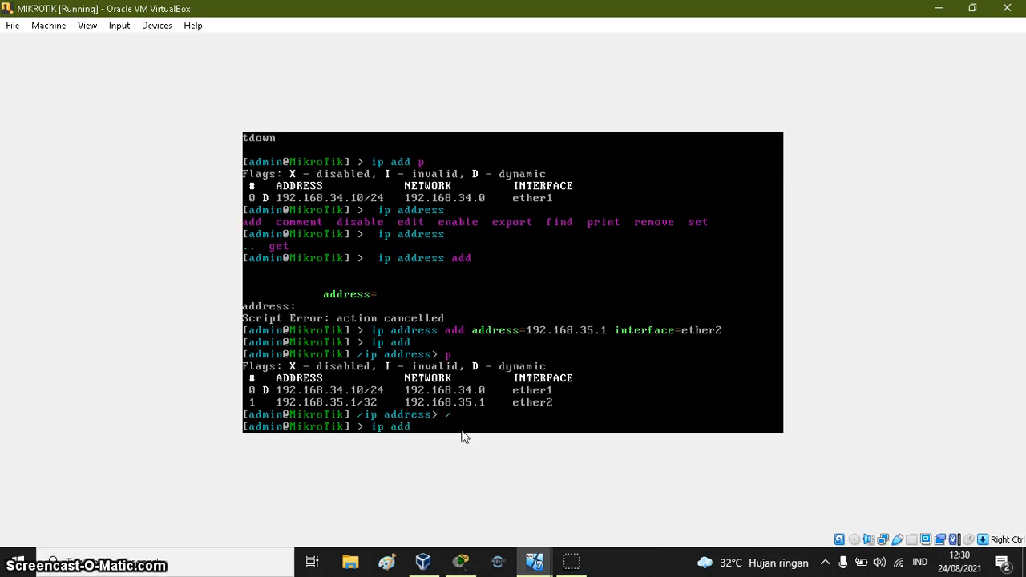
key(Tab)
text(rem)
key(Tab)
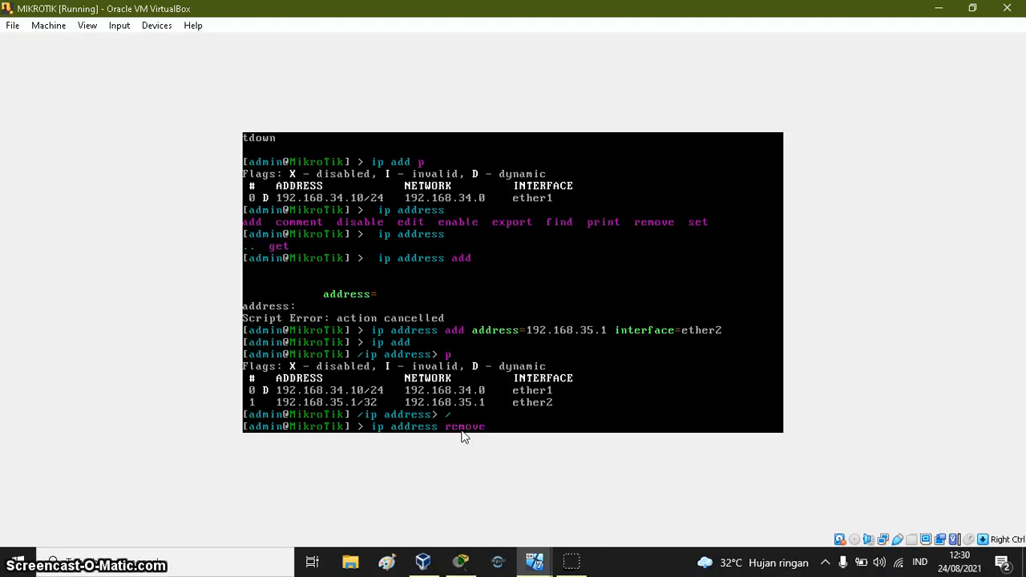
text(0)
key(Return)
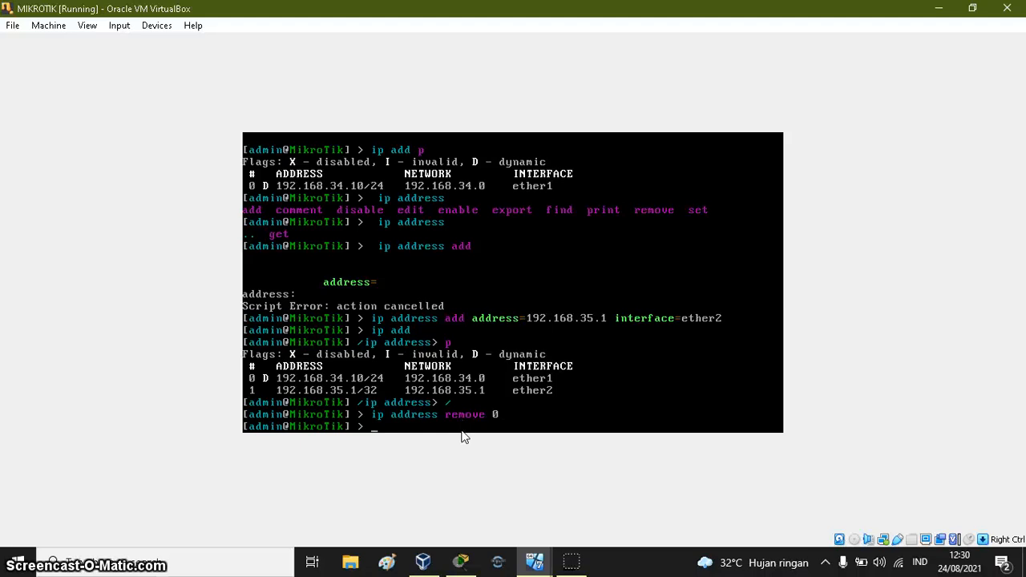
Reuse the earlier address command to add the IP address 192.168.34.1 to interface ether1.
text(p)
key(Up)
key(Up)
key(Up)
key(Up)
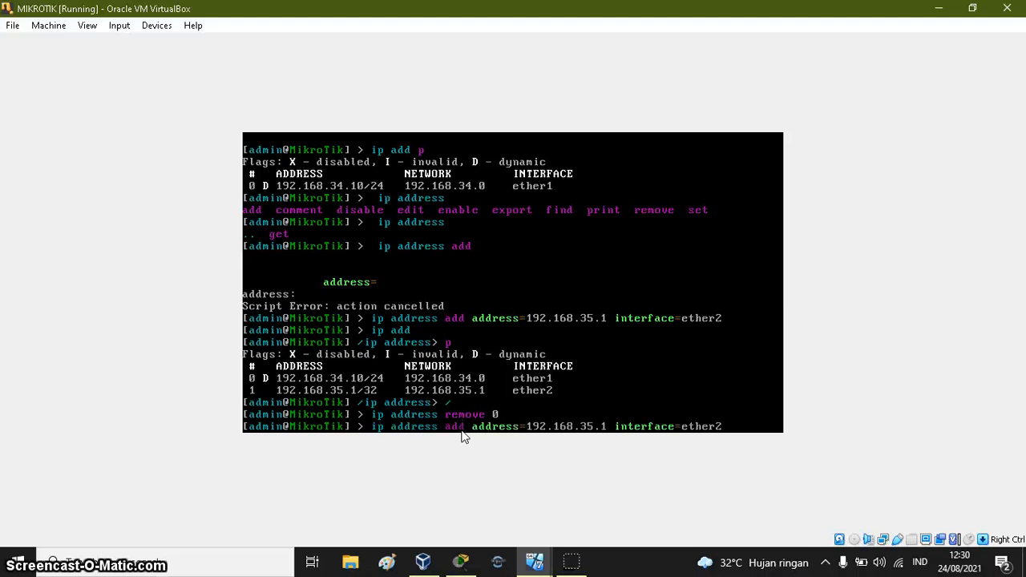
key(BackSpace)
text(1)
key(BackSpace)
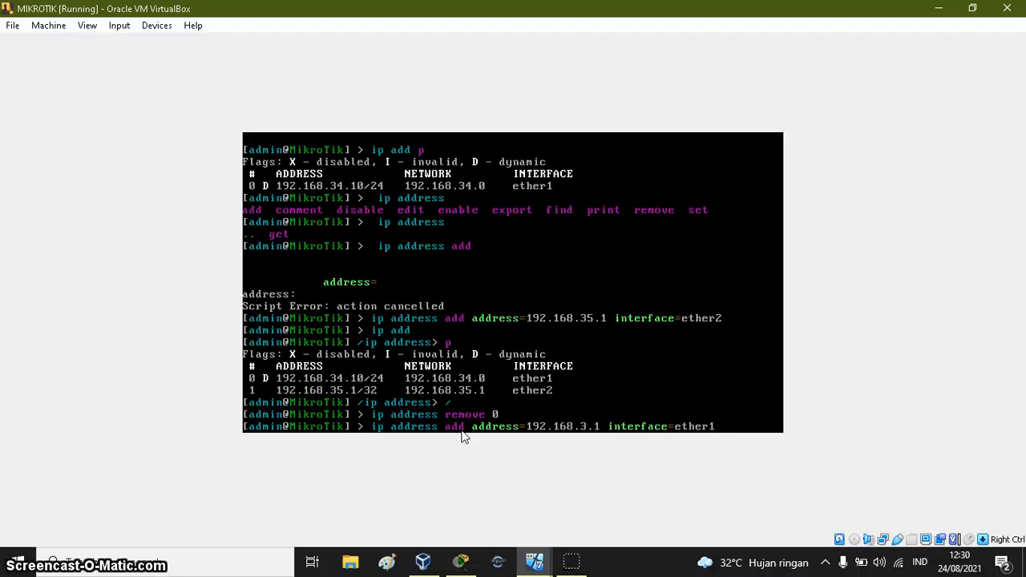
text(4)
key(Return)
key(Return)
key(Return)
key(Return)
key(Return)
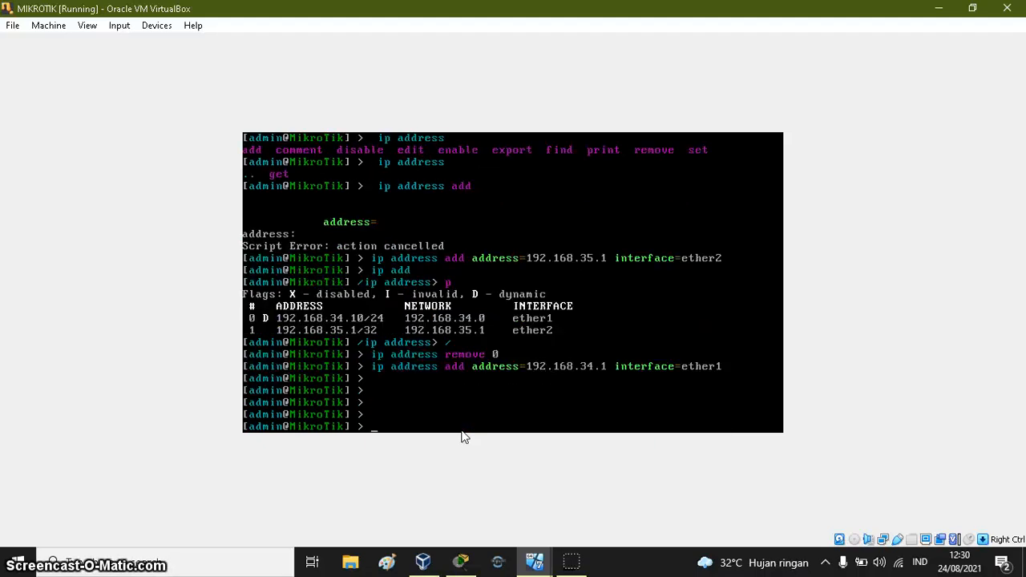
Print the router's IP address list to check both interface assignments.
text(ip add)
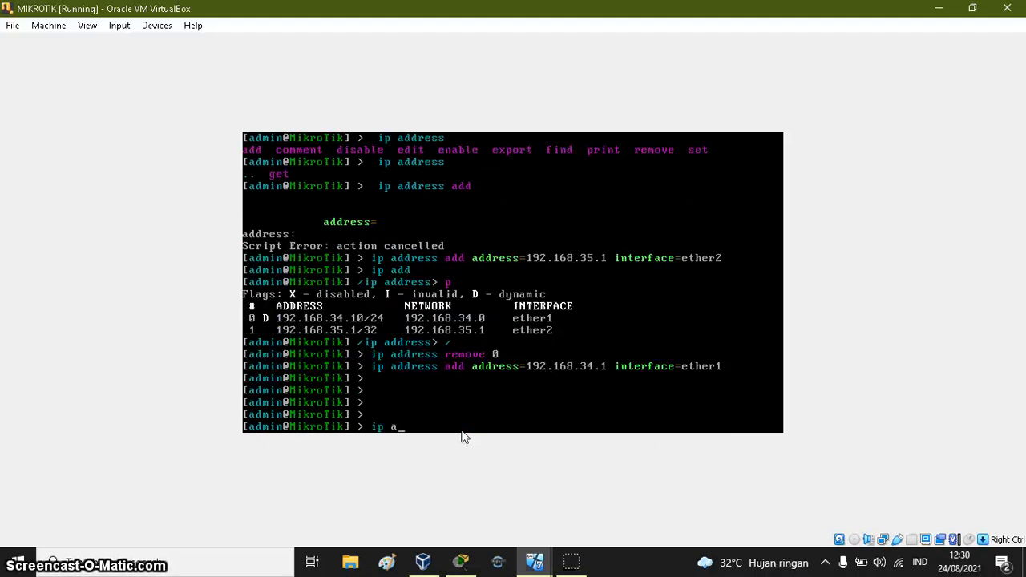
text( p)
key(Return)
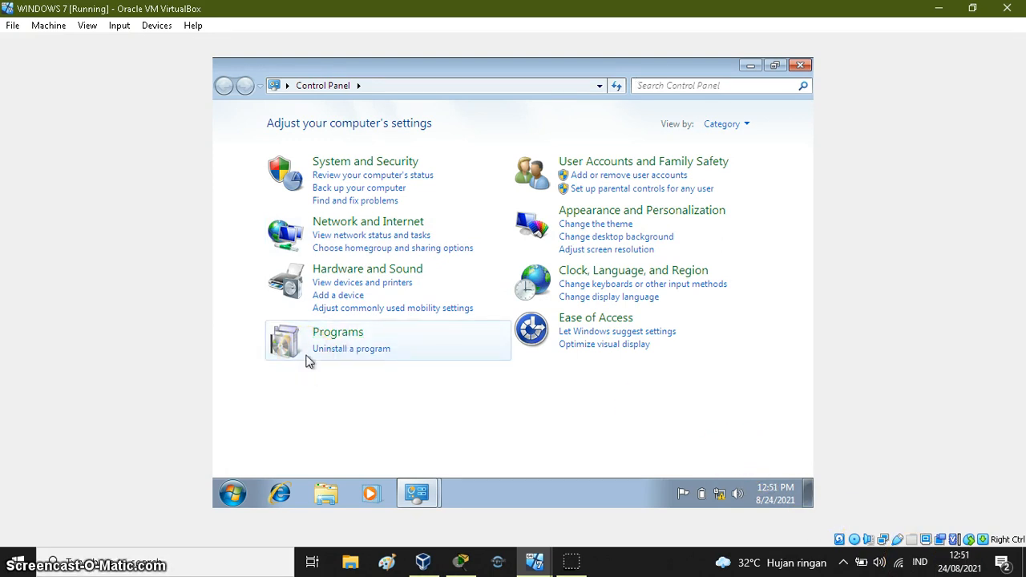
Open the properties of the Local Area Connection adapter in the Windows 7 machine.
click(367, 224)
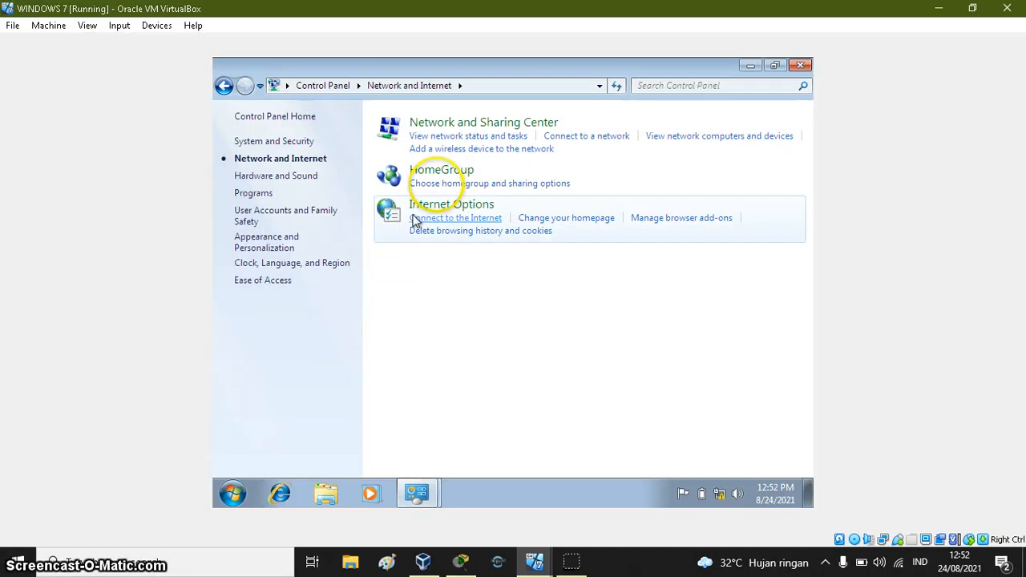
click(468, 121)
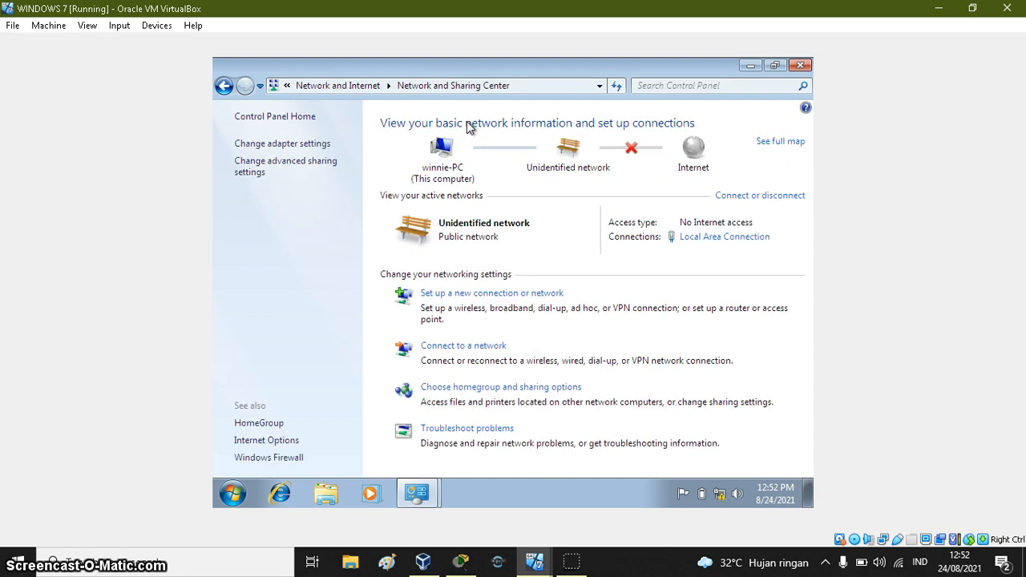
click(303, 144)
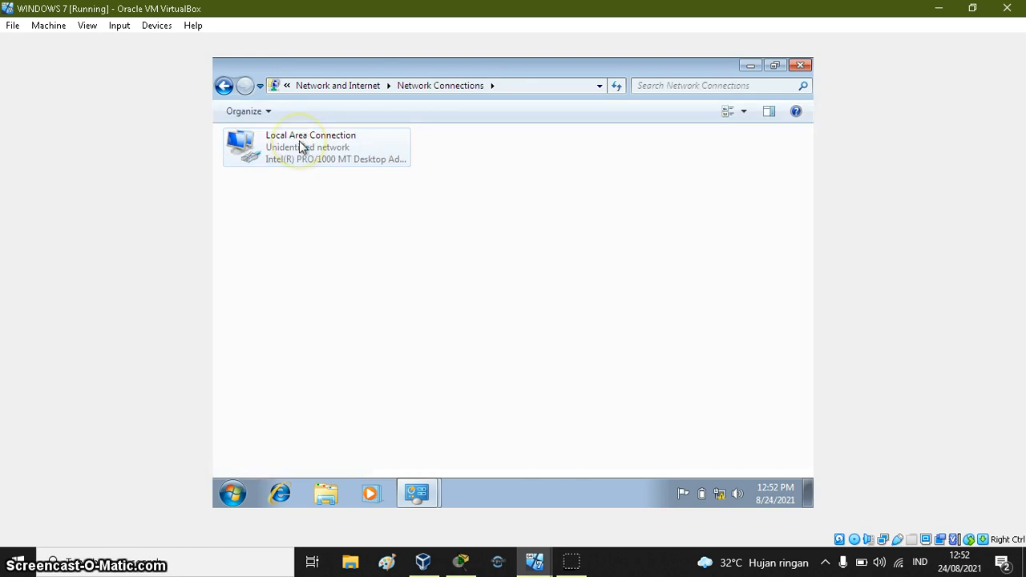
right_click(342, 151)
click(415, 289)
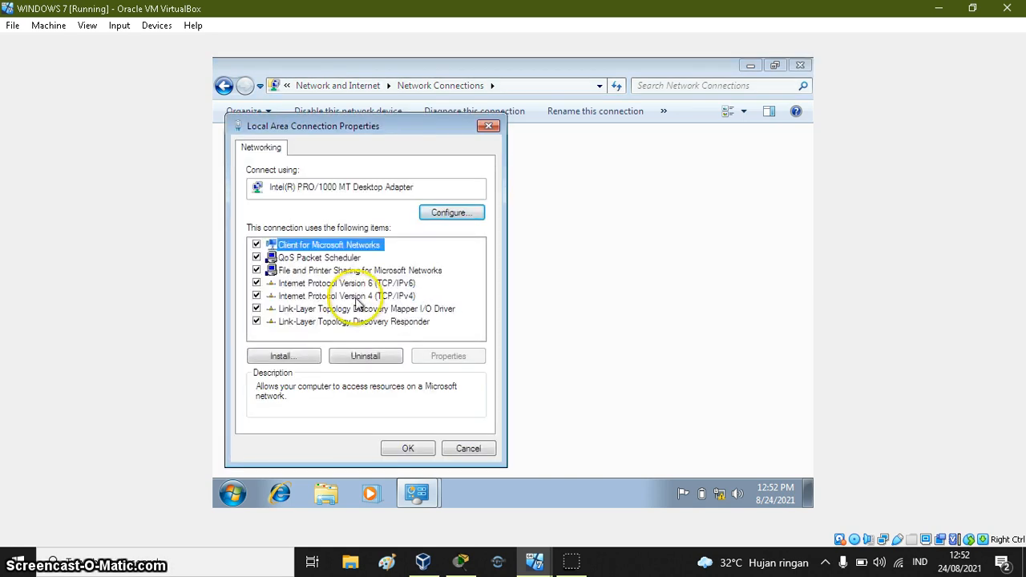
Set the adapter's IPv4 address to 192.168.35.2, subnet mask 255.255.255.0 and default gateway 192.168.35.1, and close its properties.
click(377, 296)
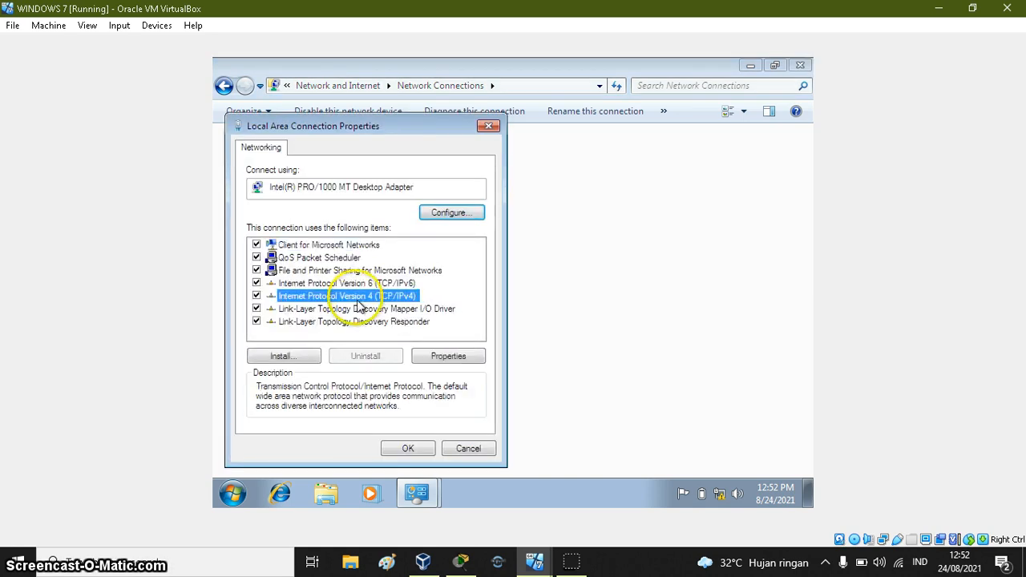
click(452, 361)
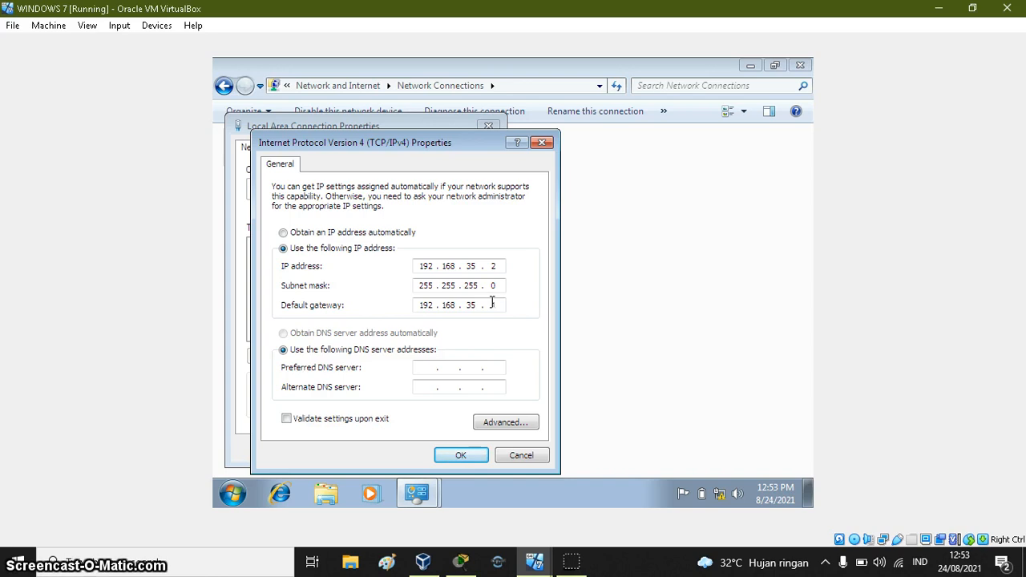
click(465, 455)
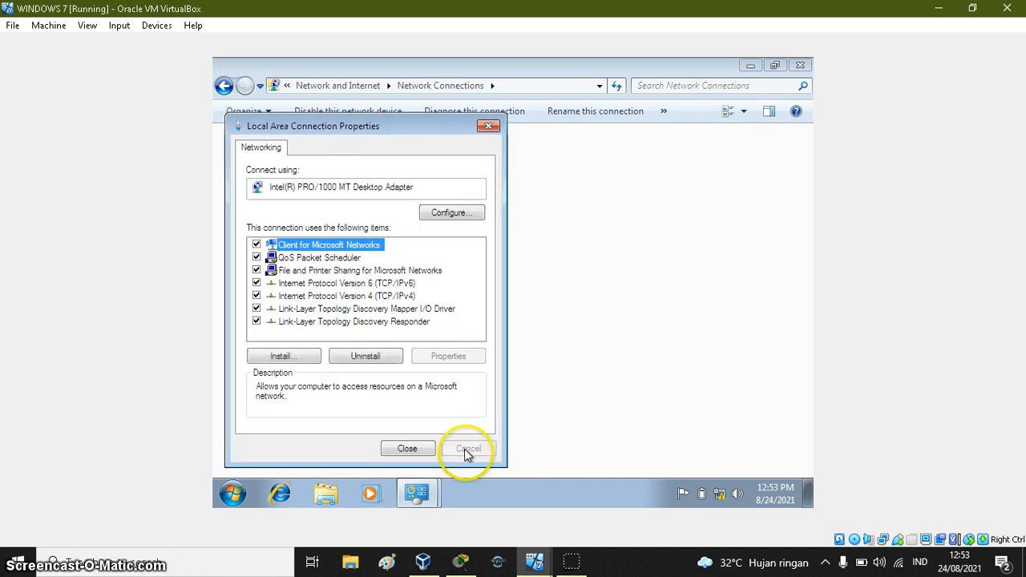
click(409, 455)
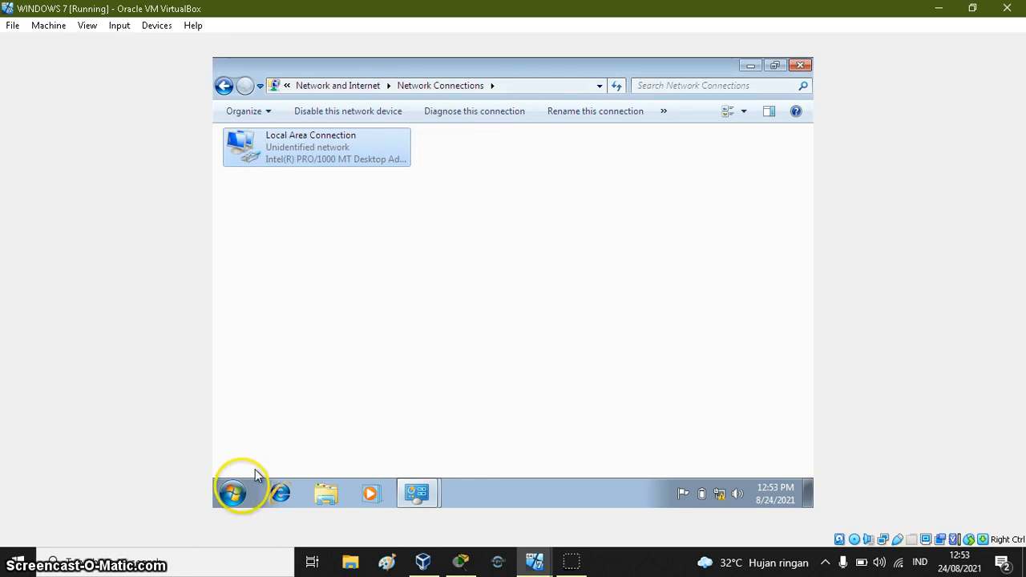
Launch the Windows 7 command prompt by searching for cmd.
click(241, 494)
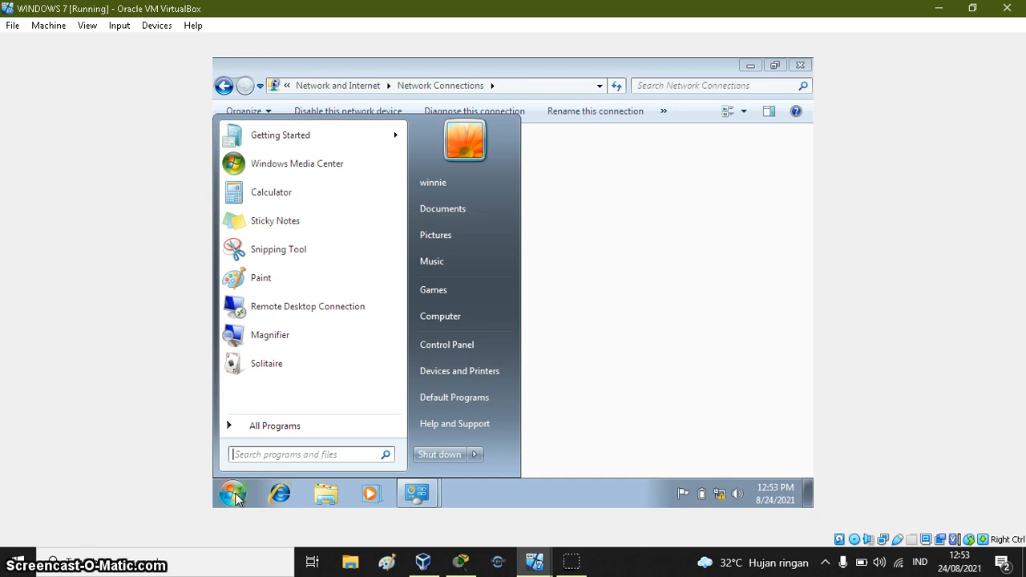
text(wwwwwww)
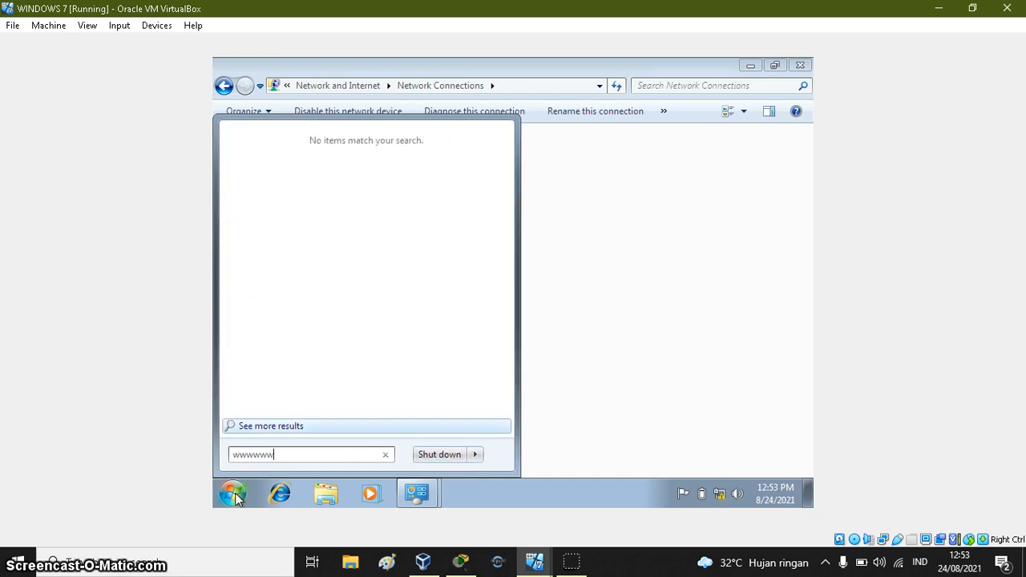
key(BackSpace)
key(BackSpace)
key(BackSpace)
key(BackSpace)
key(BackSpace)
key(BackSpace)
key(BackSpace)
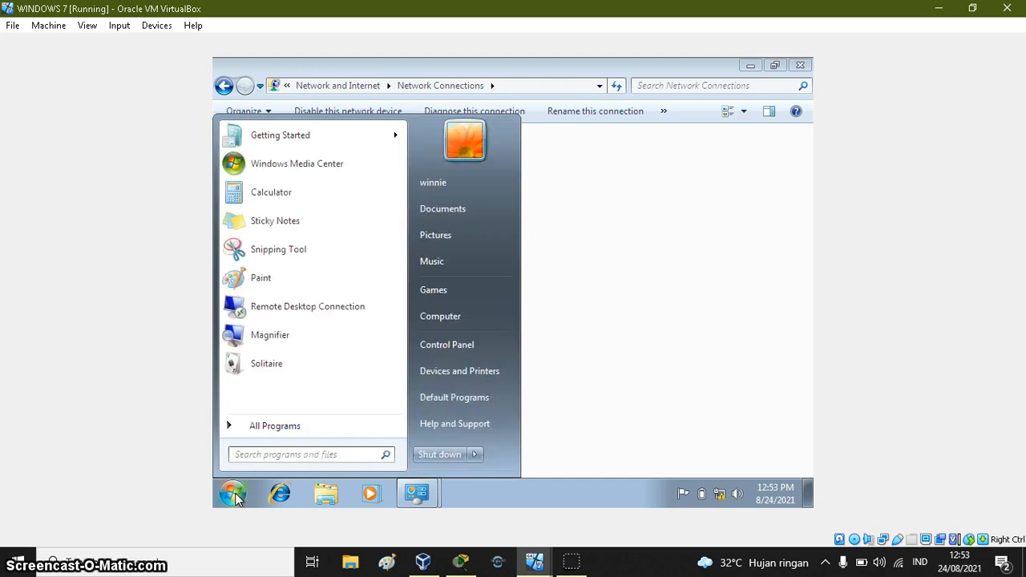
text(cmd)
key(Return)
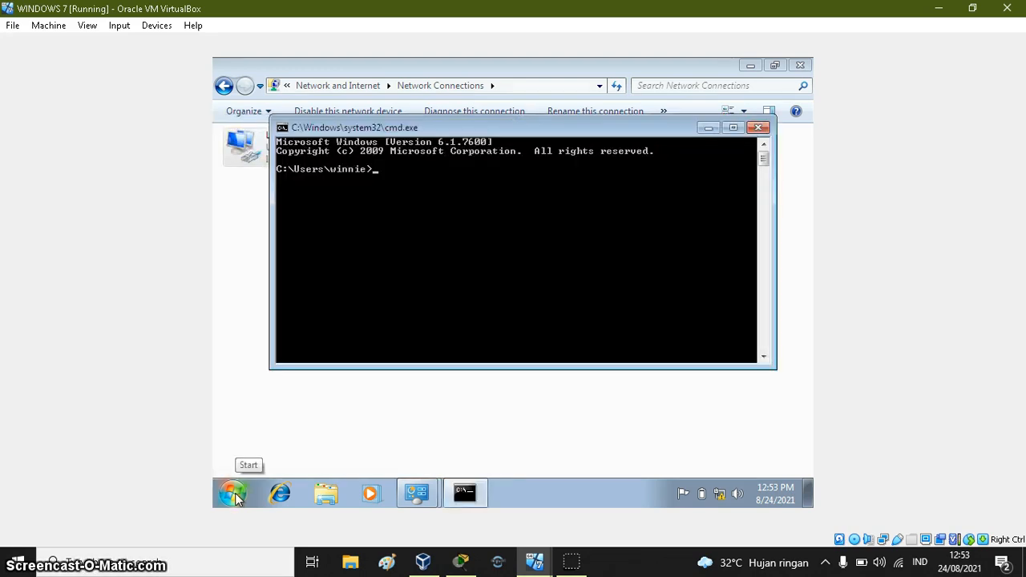
Ping the router at 192.168.35.1 from the Windows 7 command prompt.
text(pinggg 192.)
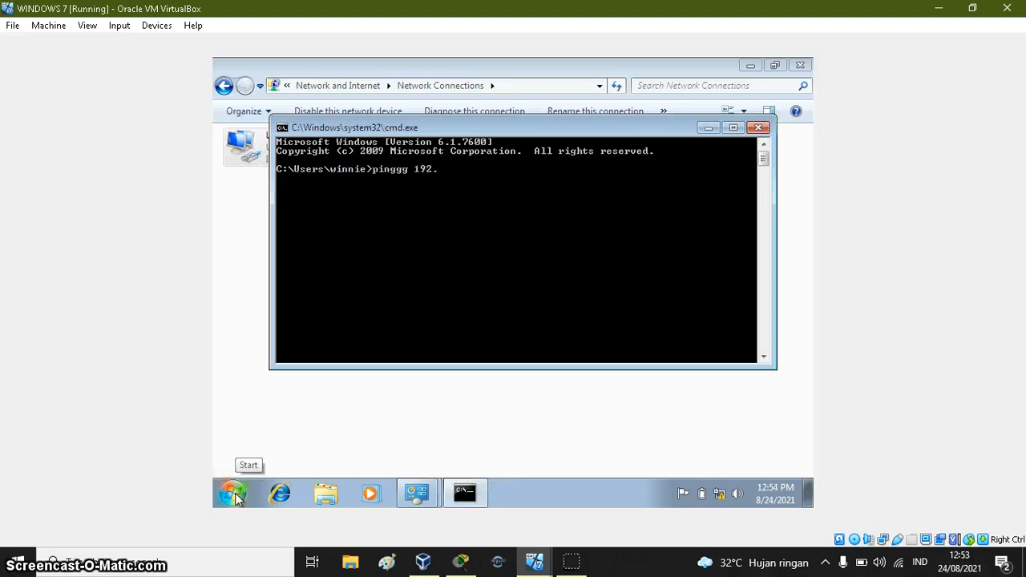
text(168.35.1)
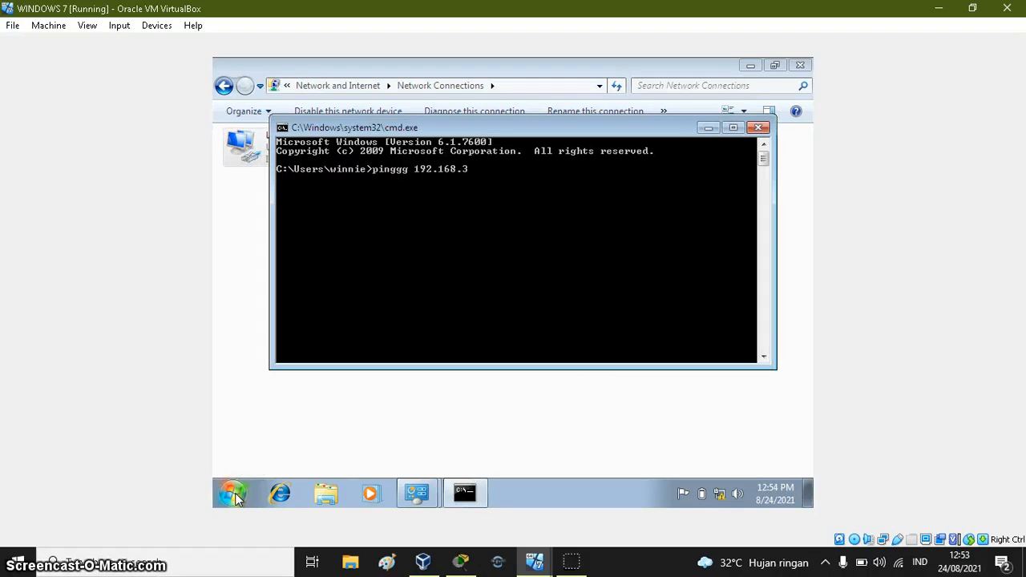
key(Return)
text(ping 192.168.35.1)
key(Return)
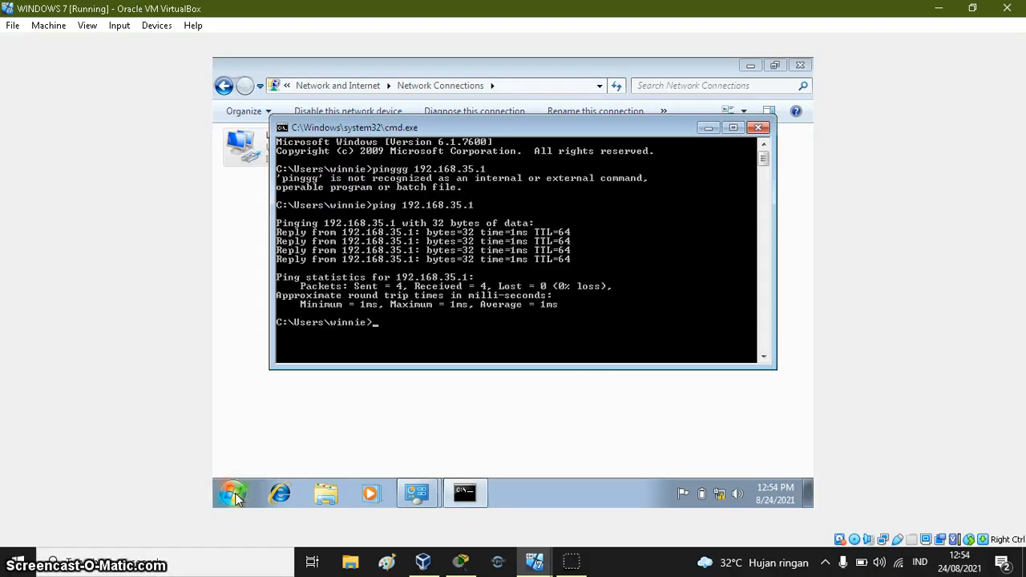